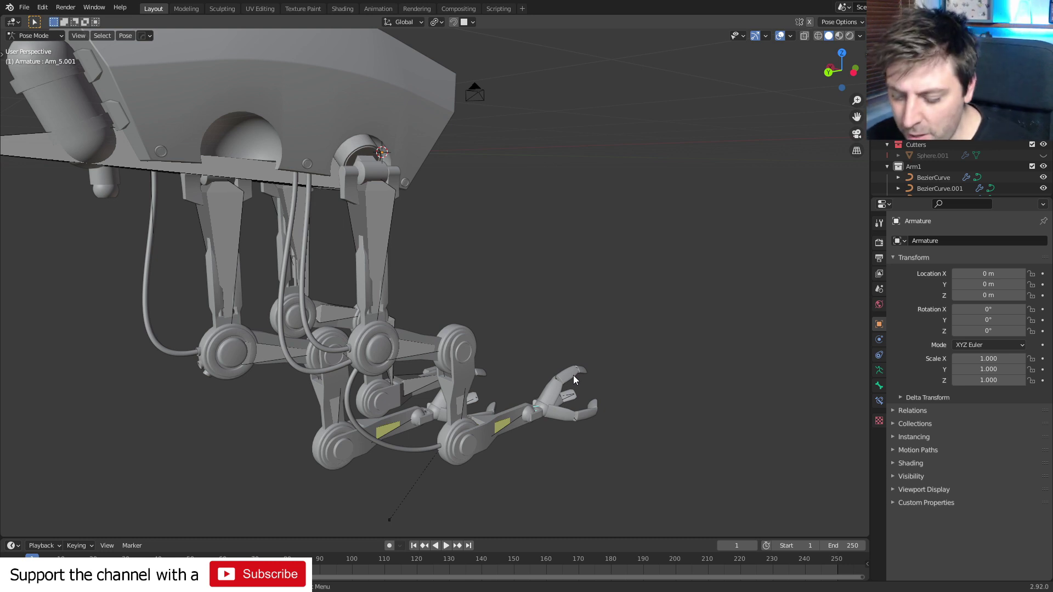
Step: Try moving the Arm_5.001 control bone to test how the arm and its cables follow, then cancel the move
key(g)
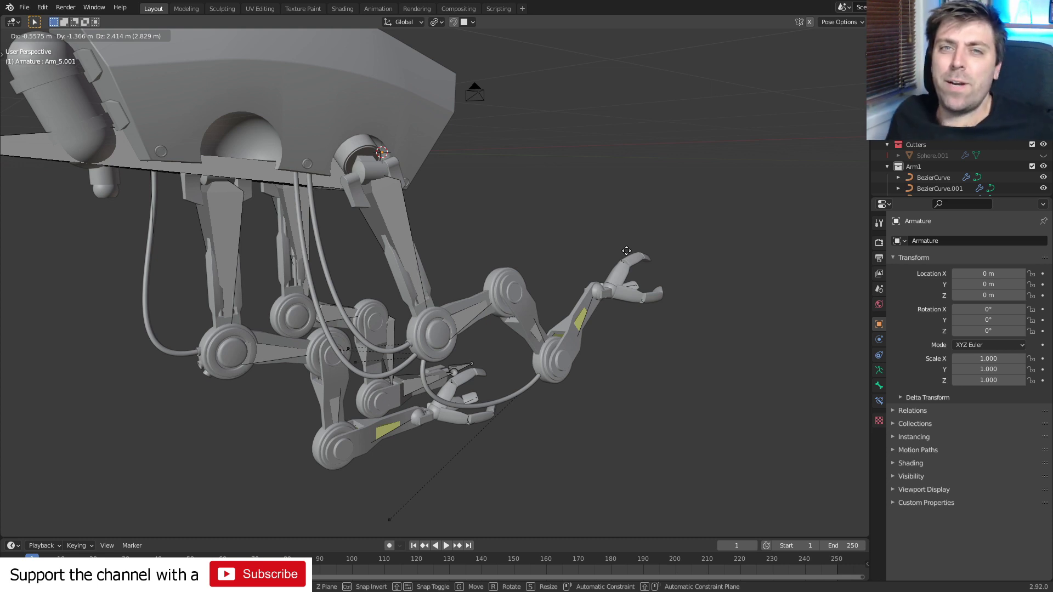
key(Escape)
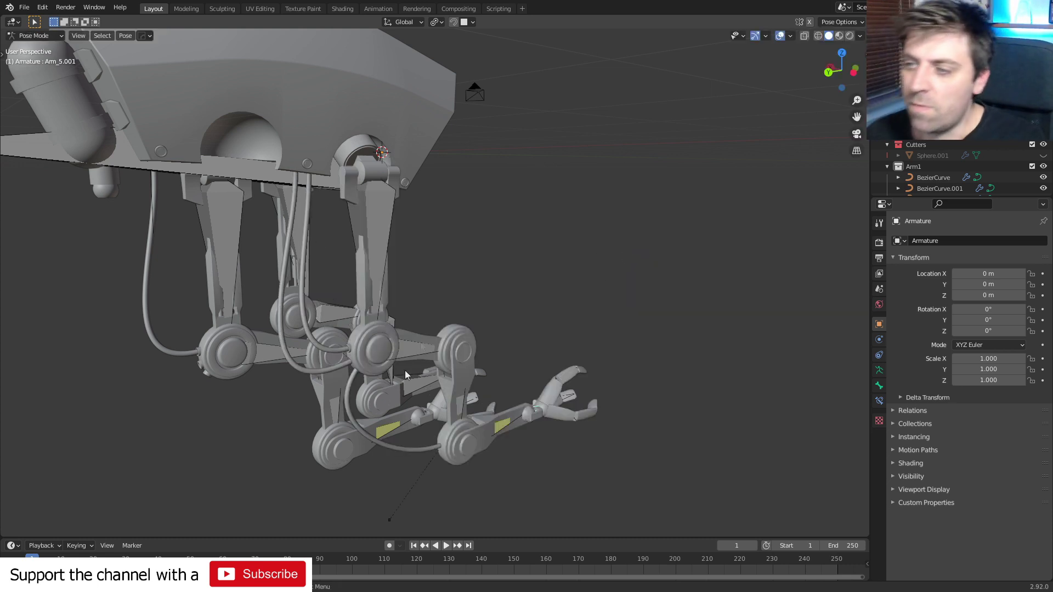
Step: Leave Pose Mode and open the rear arm's hanging cable curve for editing, selecting its lower end control point
middle_drag(139, 160, 222, 168)
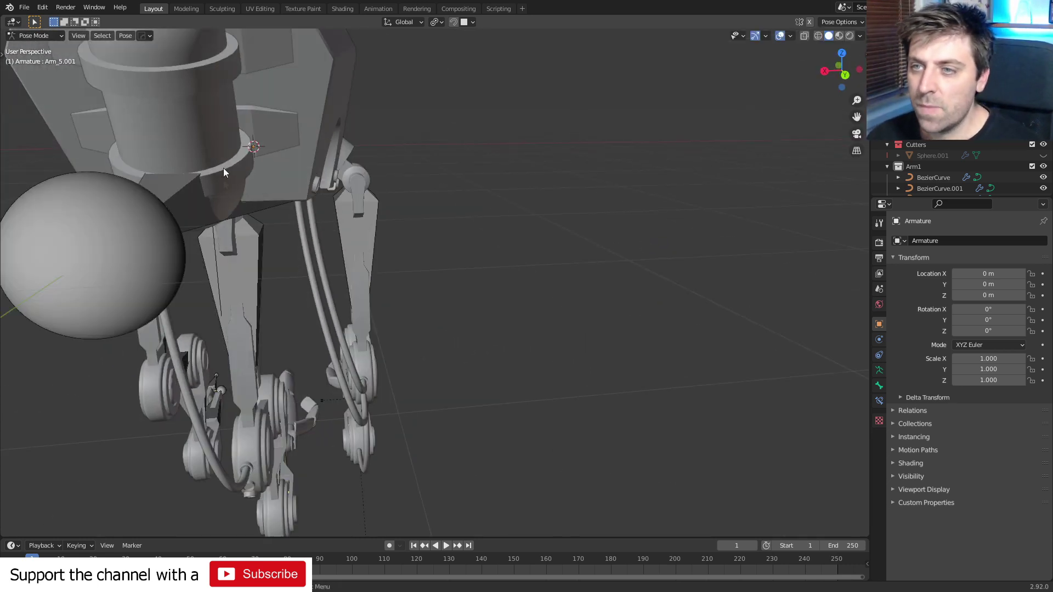
click(55, 34)
click(53, 48)
middle_drag(341, 186, 540, 195)
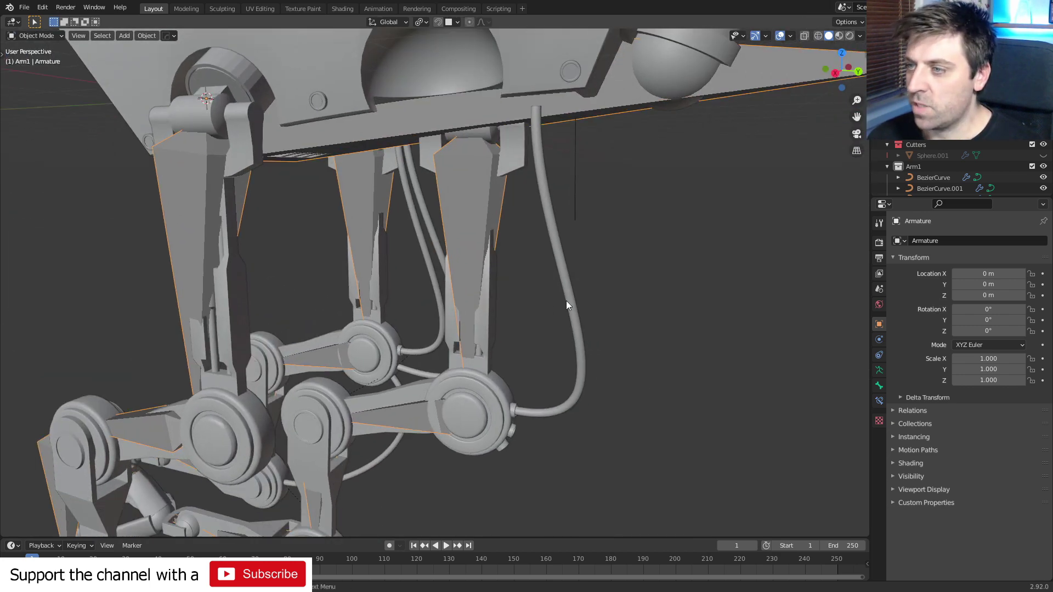
click(567, 301)
scroll(581, 379, down, 3)
middle_drag(582, 379, 556, 389)
key(Tab)
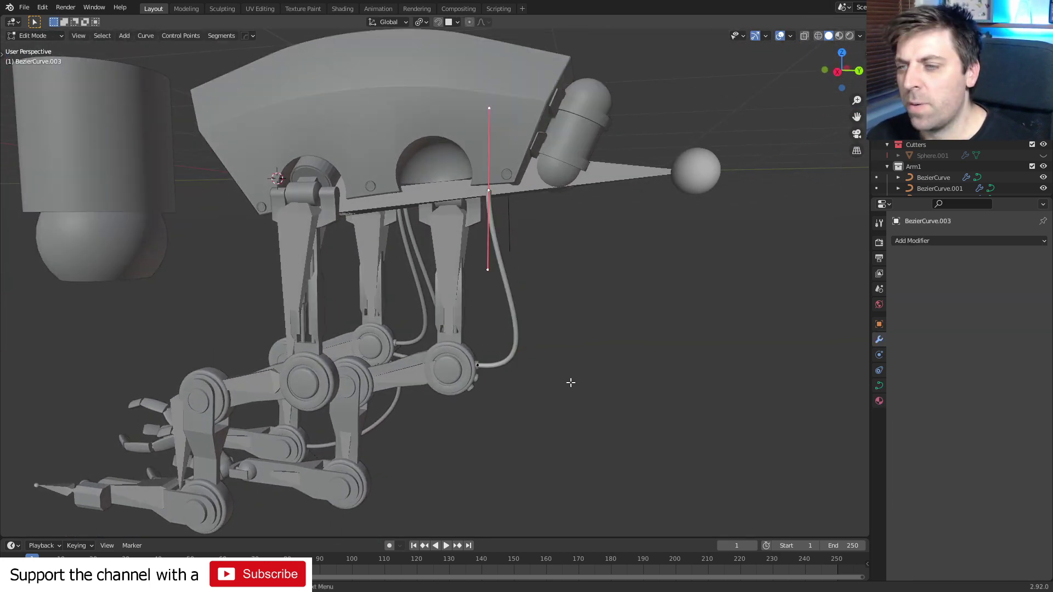
middle_drag(514, 350, 455, 358)
click(452, 361)
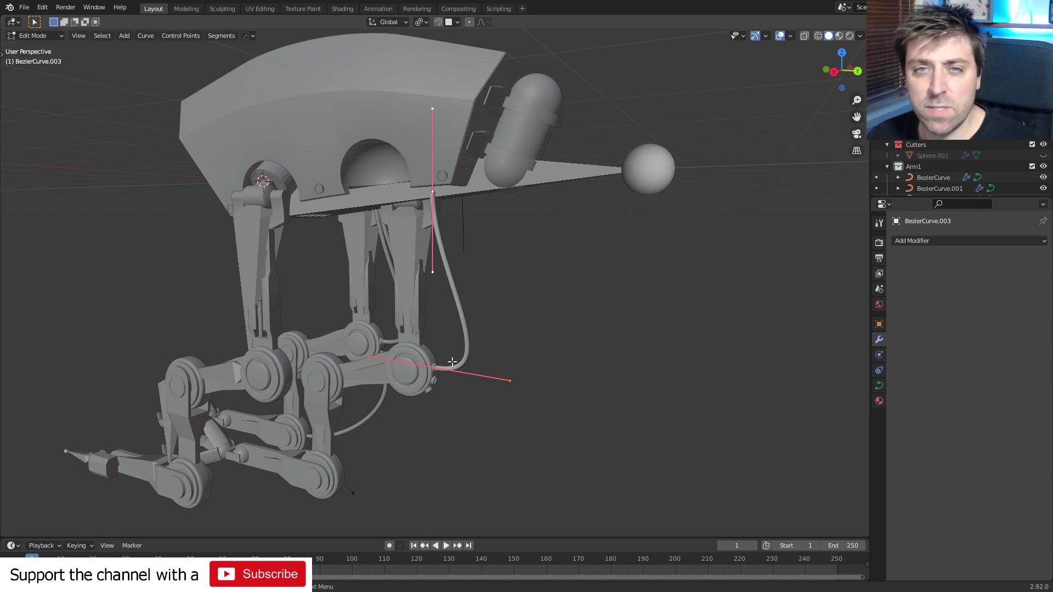
Step: Try a larger bevel depth on the cable curve and bring it back to 0.04 m
click(880, 386)
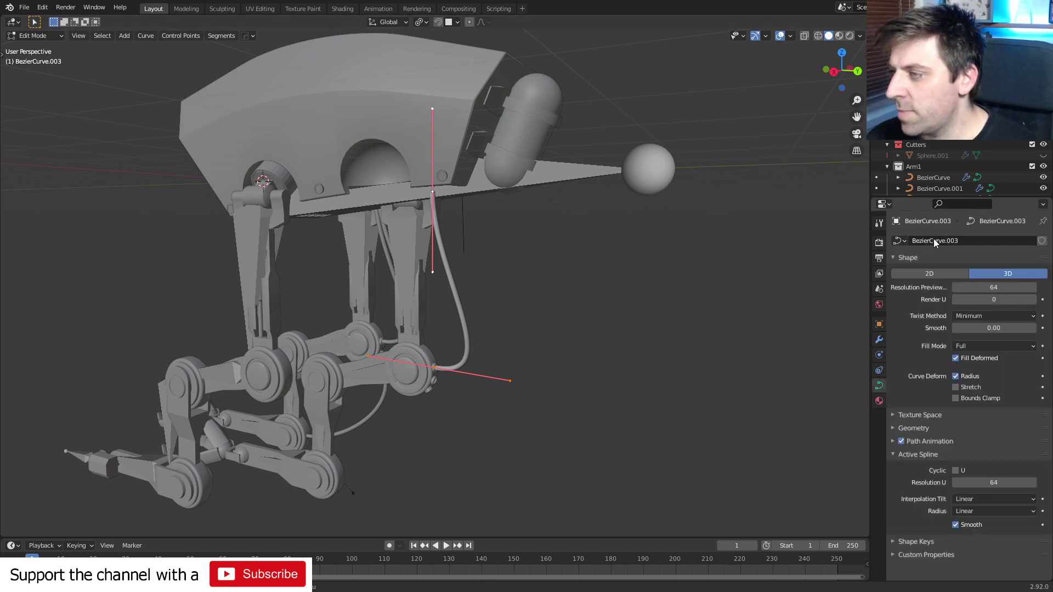
click(894, 429)
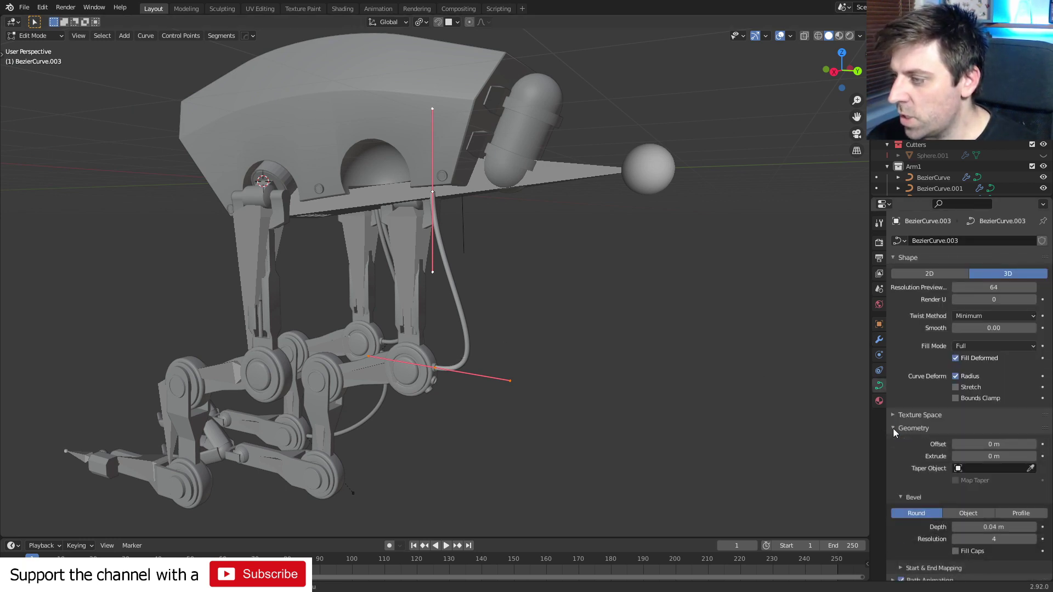
scroll(894, 433, down, 3)
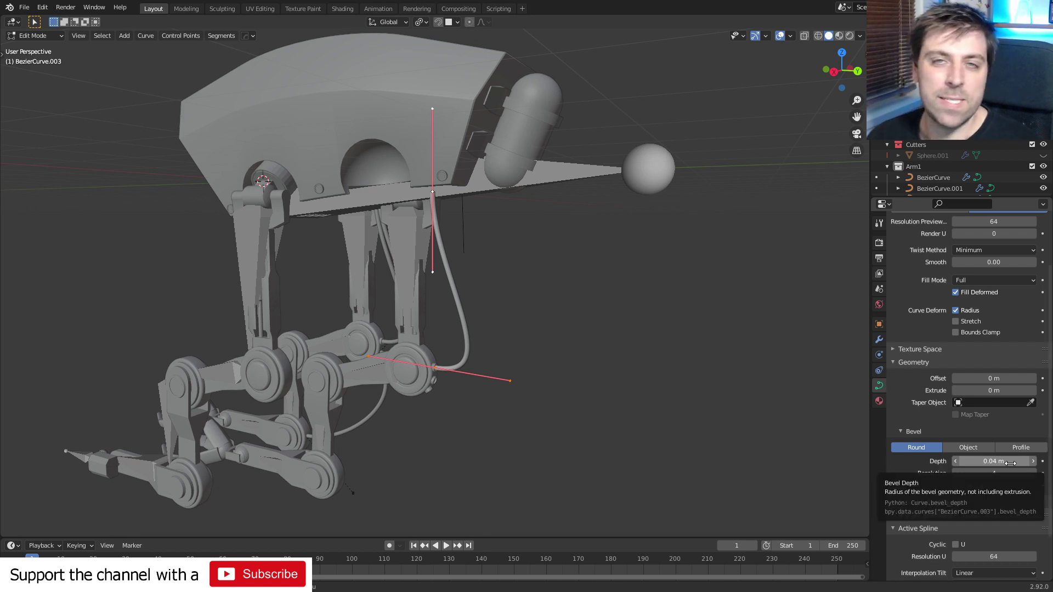
click(1035, 463)
click(1034, 462)
click(1034, 463)
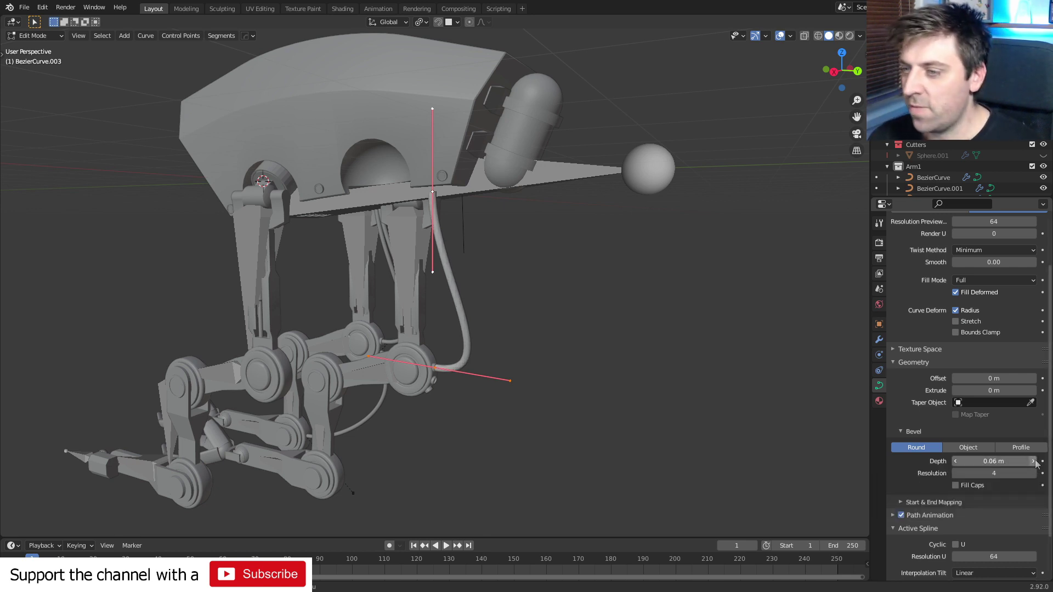
click(1035, 463)
click(1035, 463)
click(956, 464)
click(956, 464)
click(956, 464)
click(956, 464)
click(956, 464)
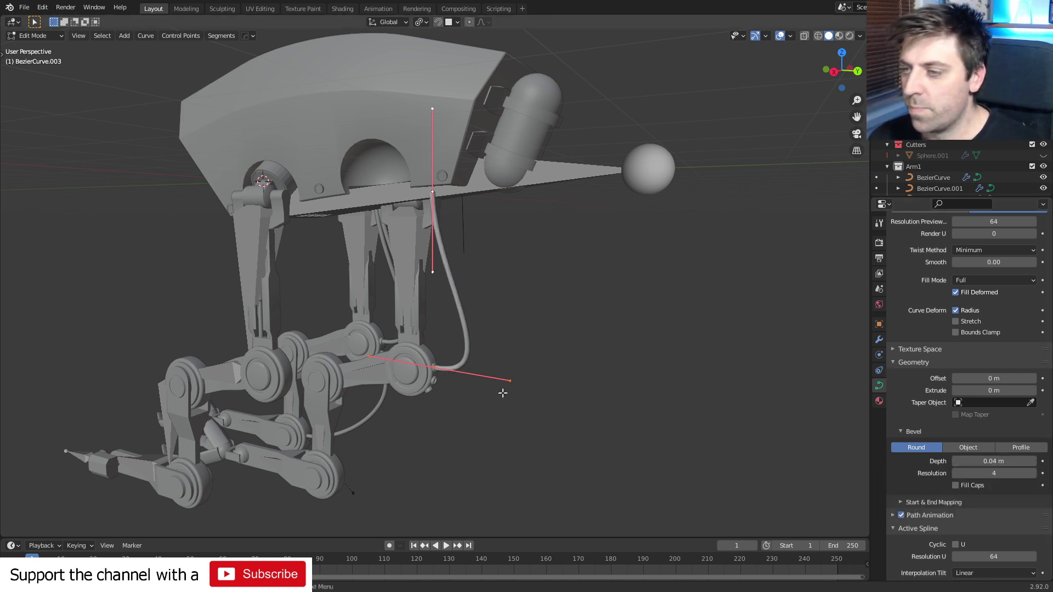
Step: Hook the cable's lower end control point at the arm joint to a new object and return to Object Mode
middle_drag(503, 393, 470, 379)
scroll(494, 412, up, 2)
click(468, 376)
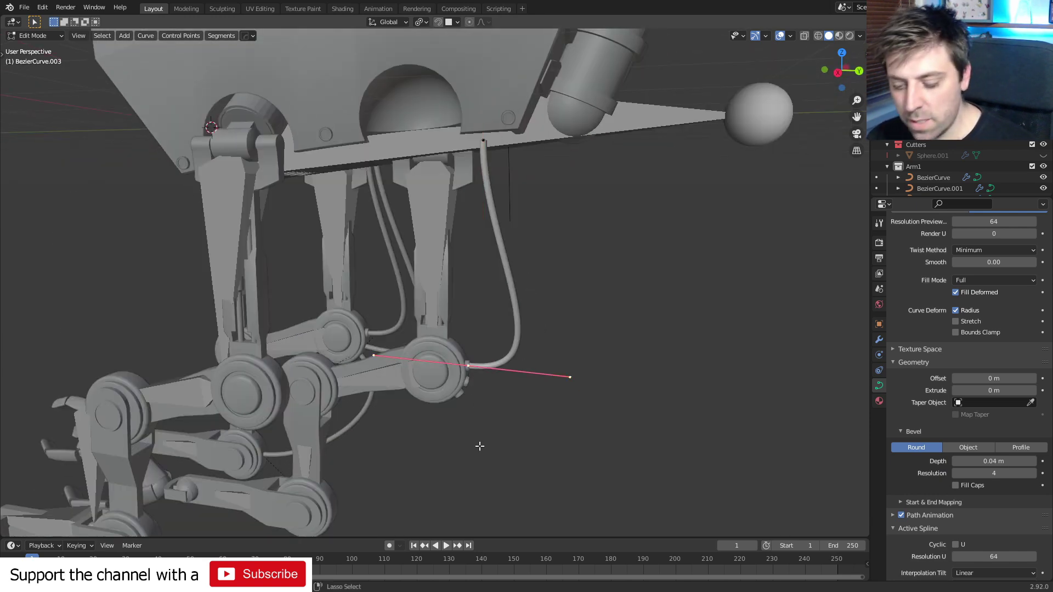
key(ctrl+h)
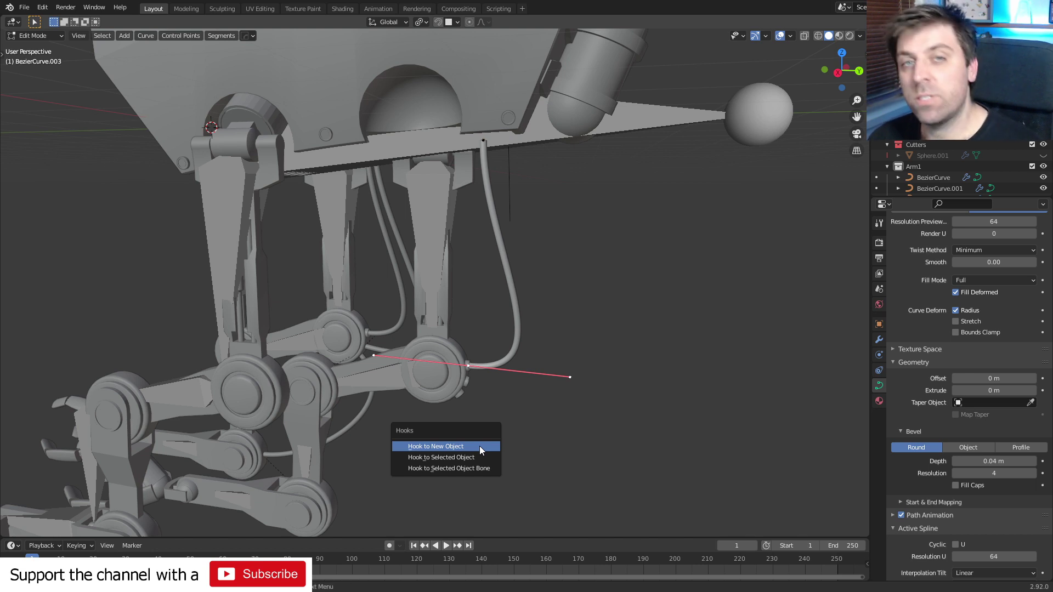
click(480, 446)
key(Tab)
middle_drag(479, 446, 501, 239)
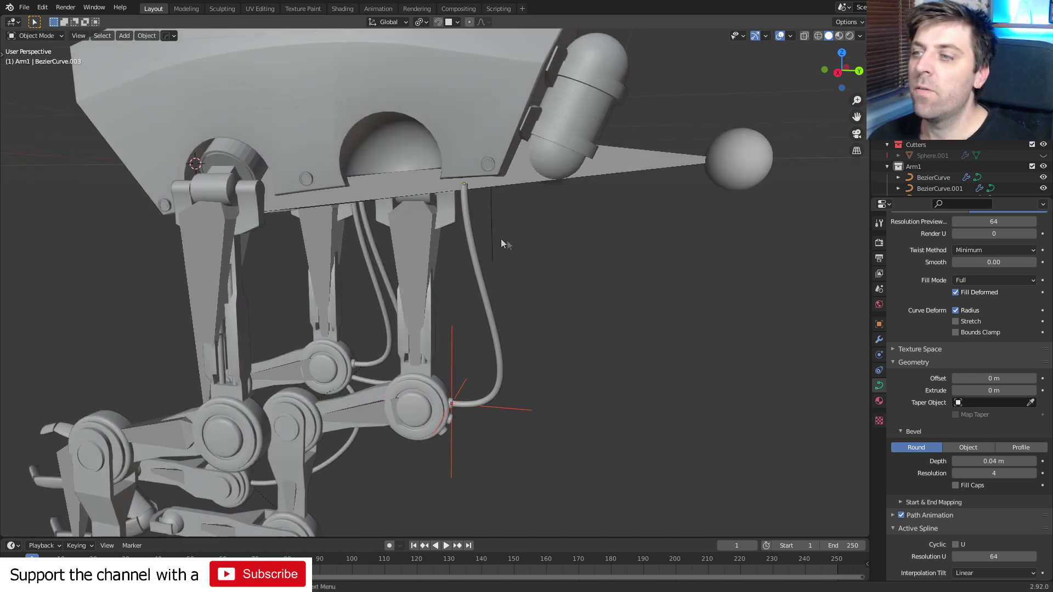
Step: Hook the cable's upper end control point beneath the body to another new object and return to Object Mode
click(493, 225)
click(499, 363)
key(Tab)
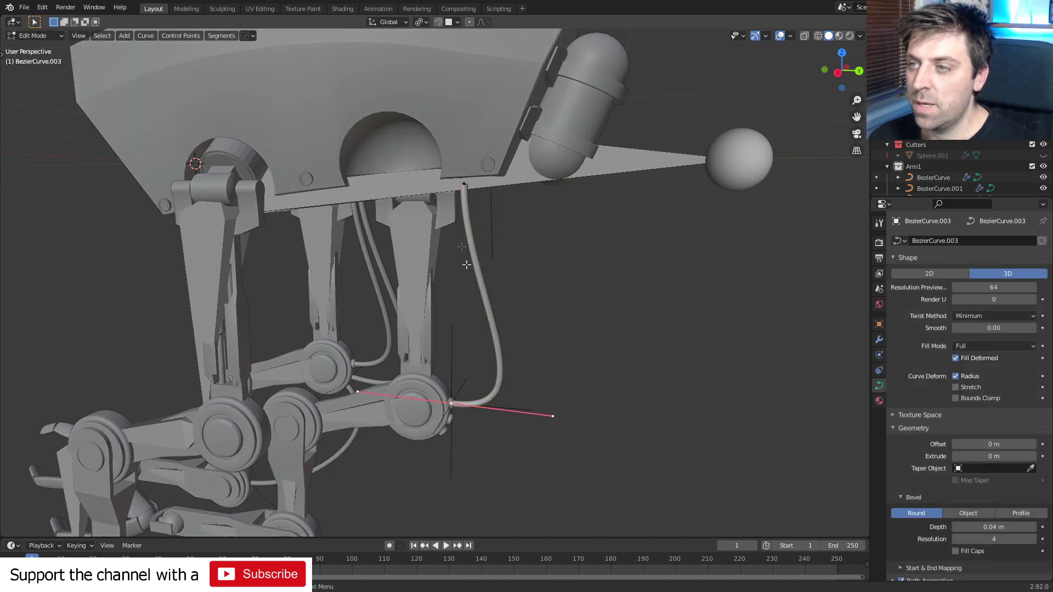
click(464, 184)
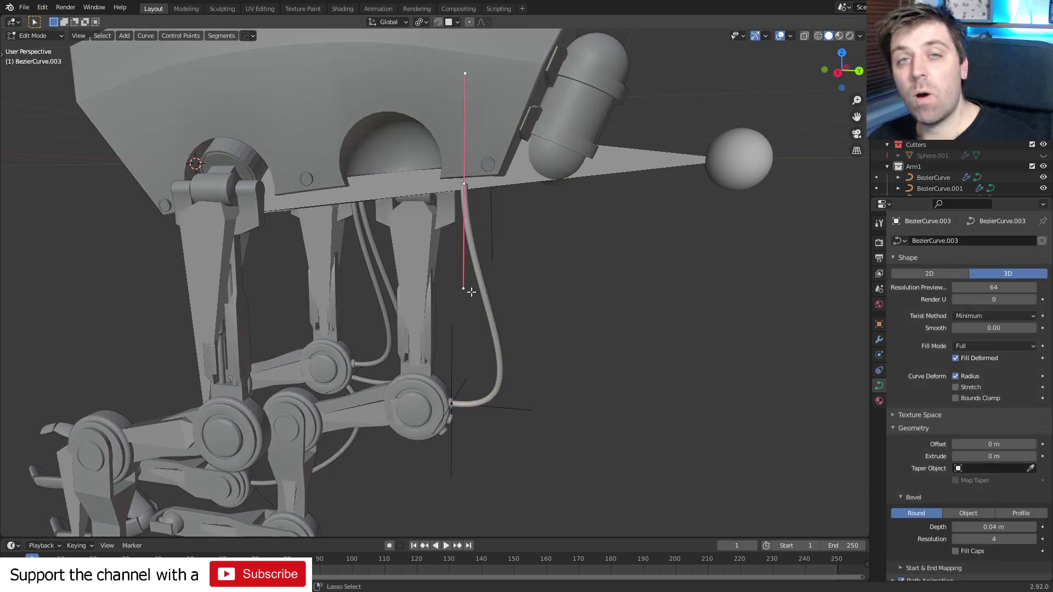
key(ctrl+h)
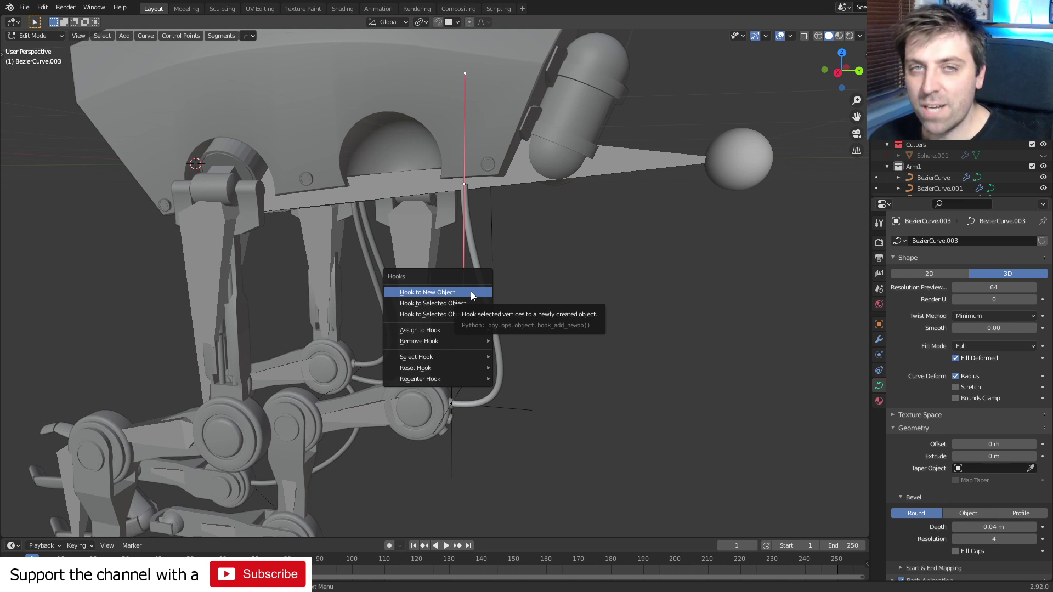
click(471, 292)
scroll(454, 358, down, 3)
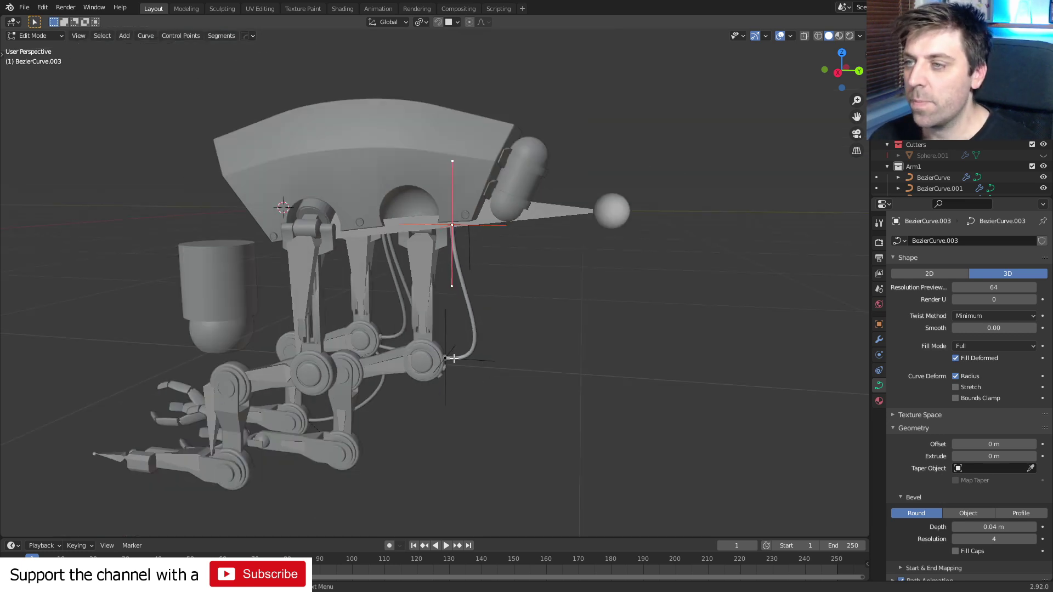
key(Tab)
middle_drag(454, 359, 433, 361)
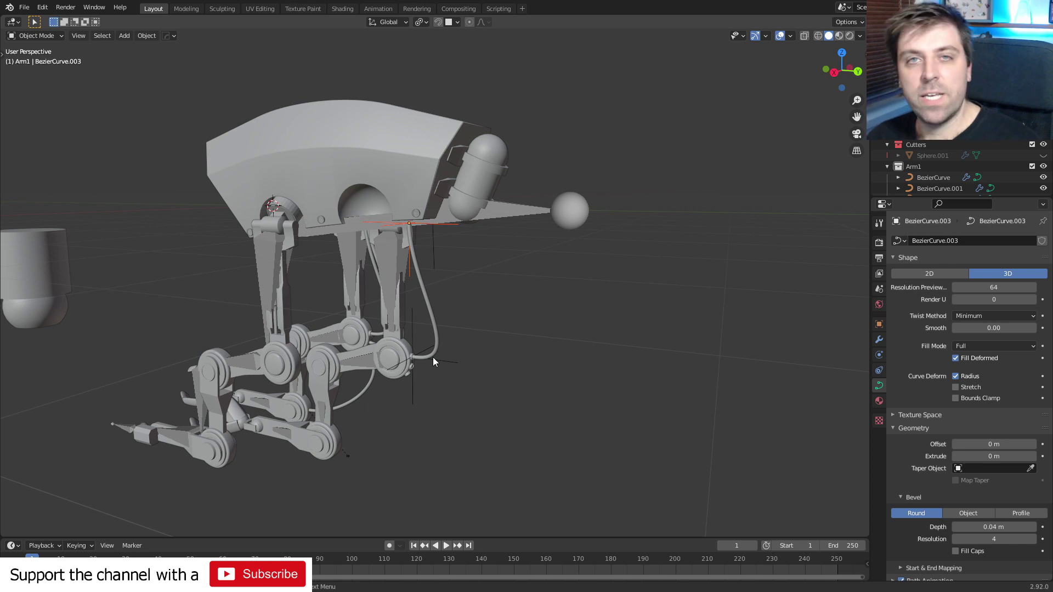
Step: Add a Child Of constraint targeting Armature to the hook empty at the cable's lower end
click(447, 365)
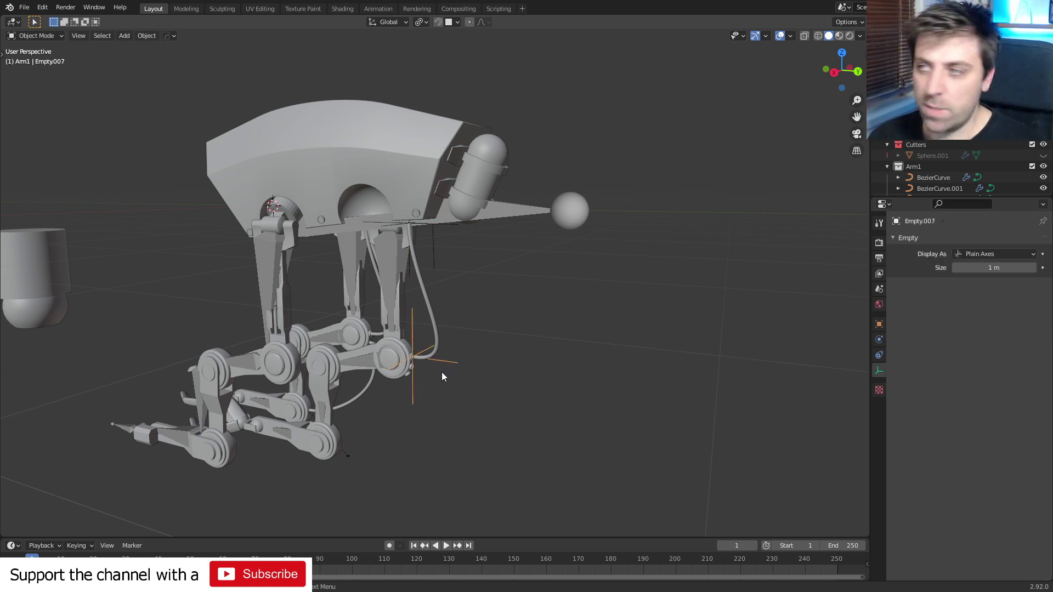
click(880, 356)
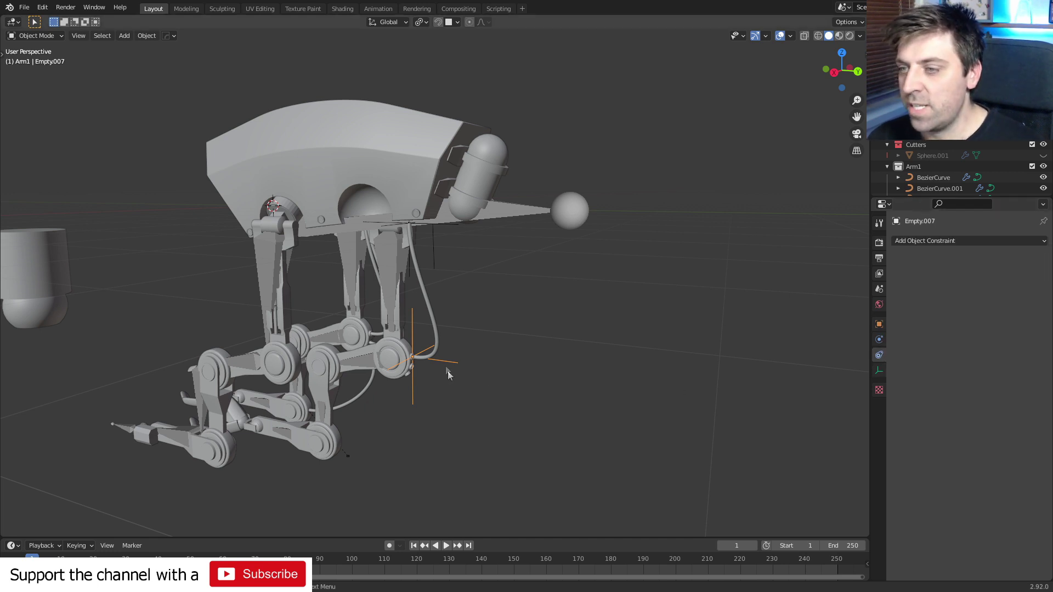
click(950, 242)
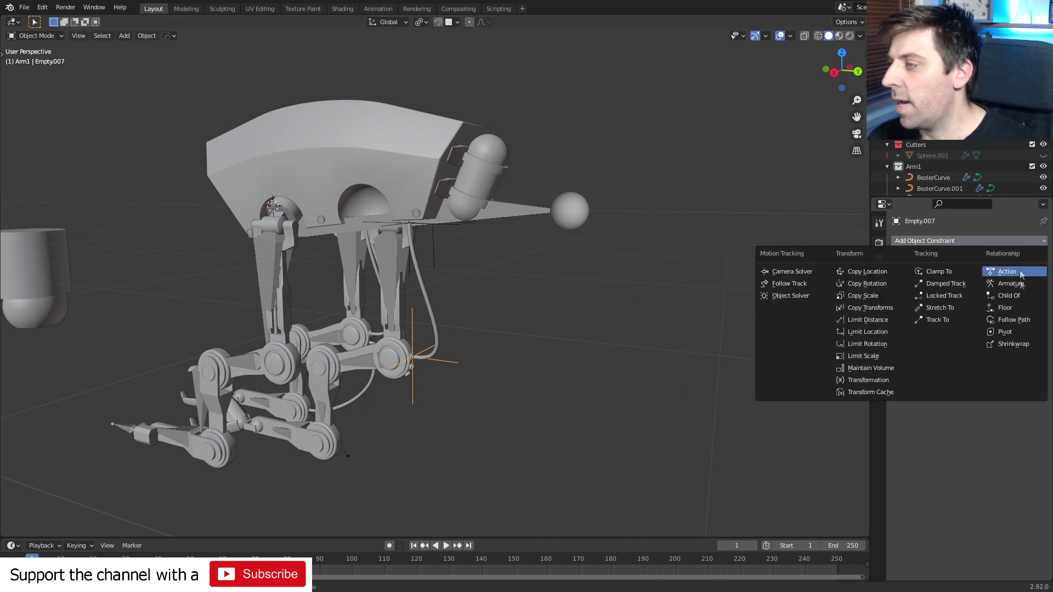
click(1012, 297)
click(996, 277)
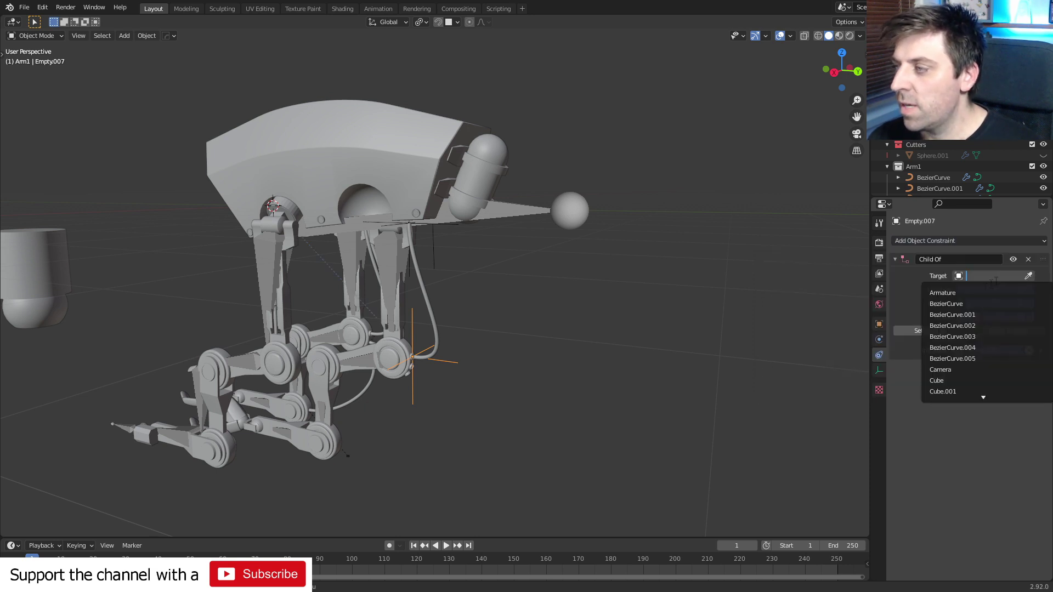
click(968, 294)
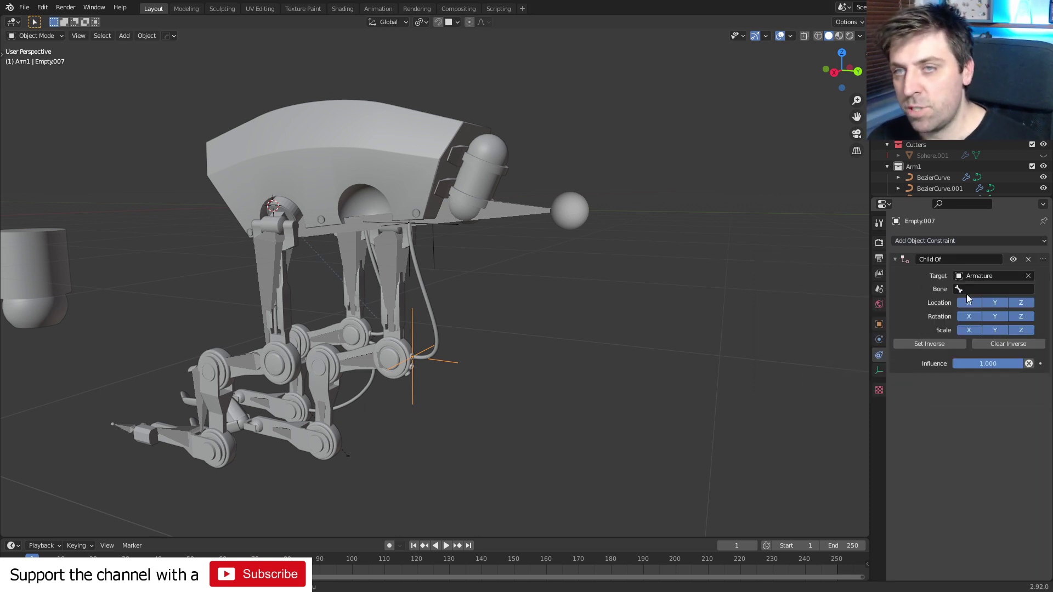
Step: Set the Child Of constraint's bone to Arm_2.002 and apply Set Inverse to put the empty back at the joint
click(999, 288)
scroll(966, 382, down, 10)
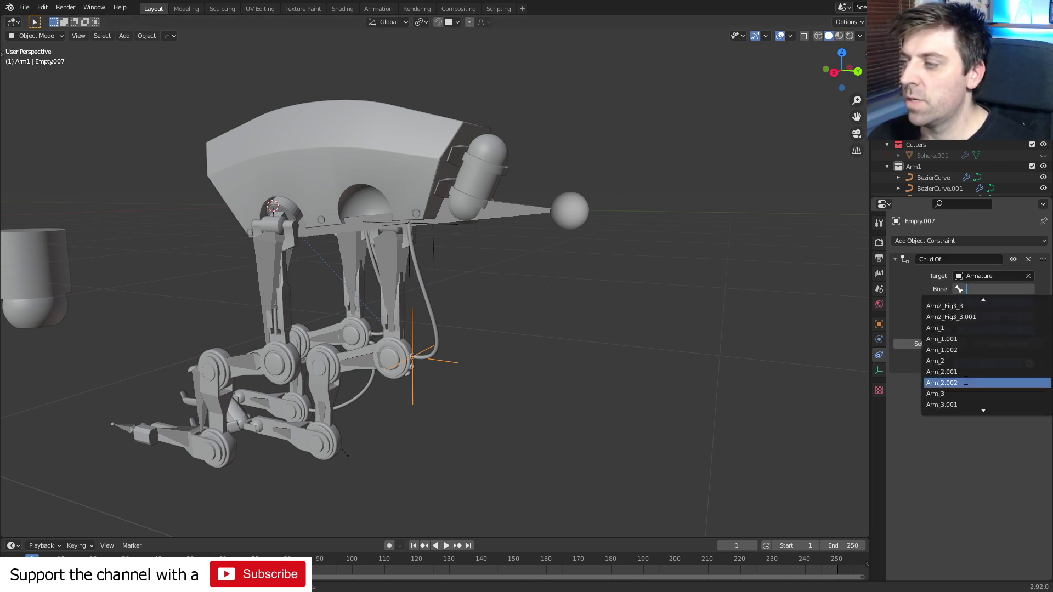
click(966, 382)
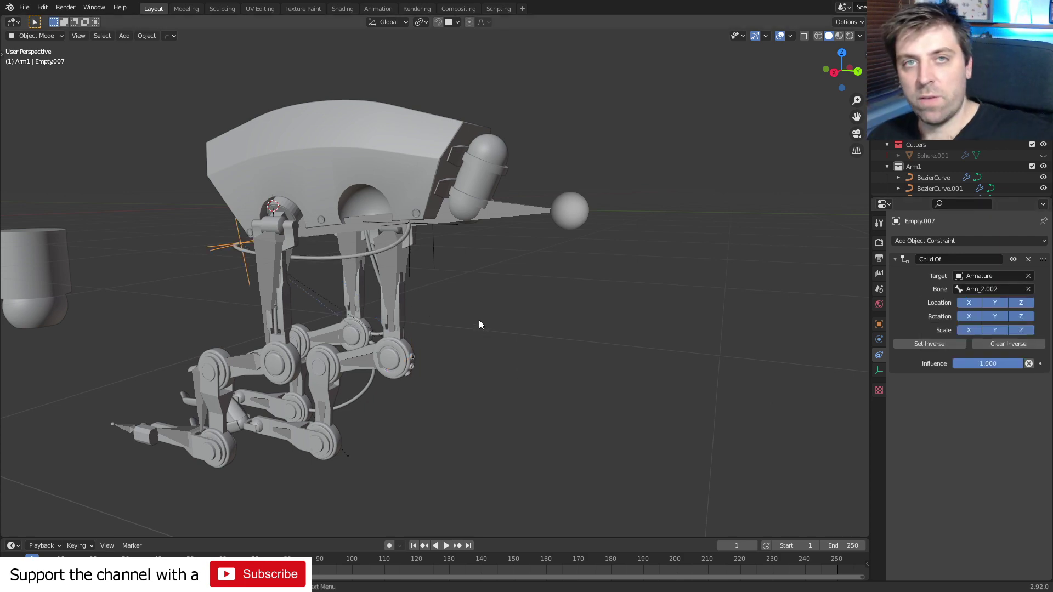
scroll(479, 321, up, 6)
scroll(479, 320, down, 2)
shift+middle_drag(421, 313, 576, 311)
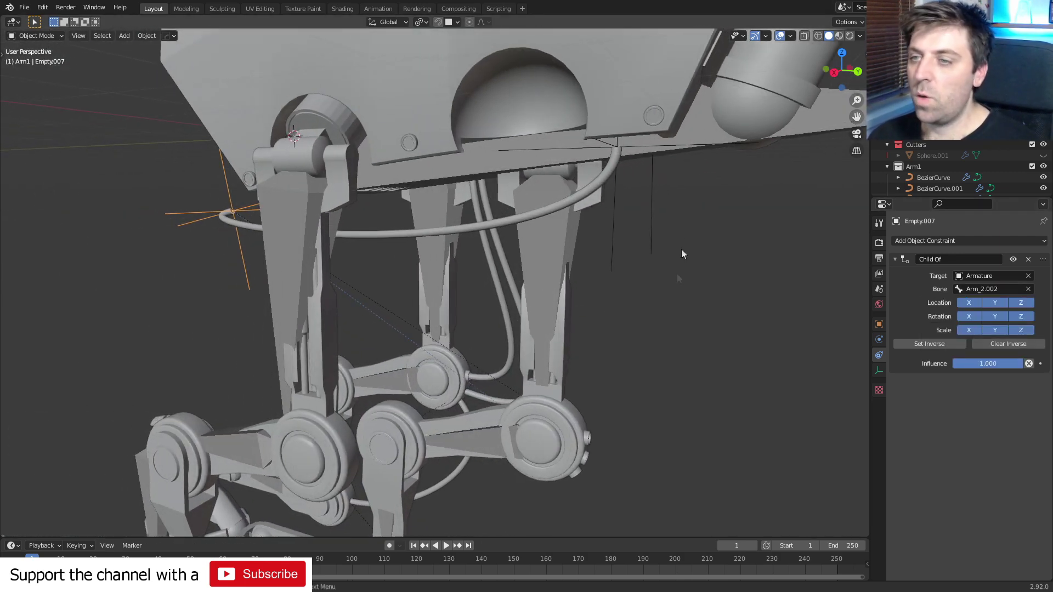
click(950, 343)
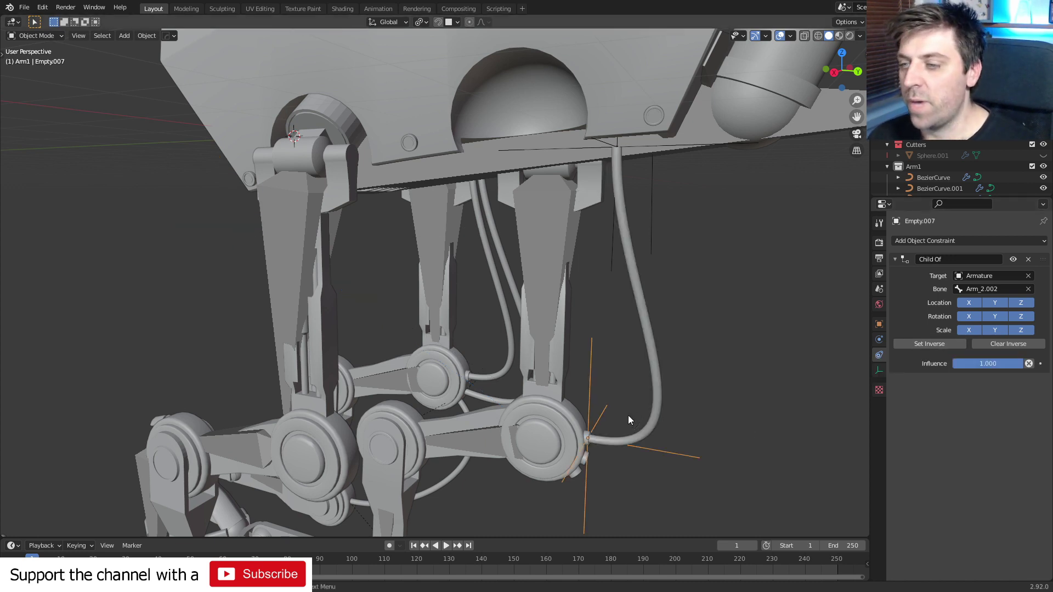
Step: Switch the armature to Pose Mode and move the Arm_5.002 control bone to test how the hooked cable follows
scroll(628, 416, down, 4)
click(456, 339)
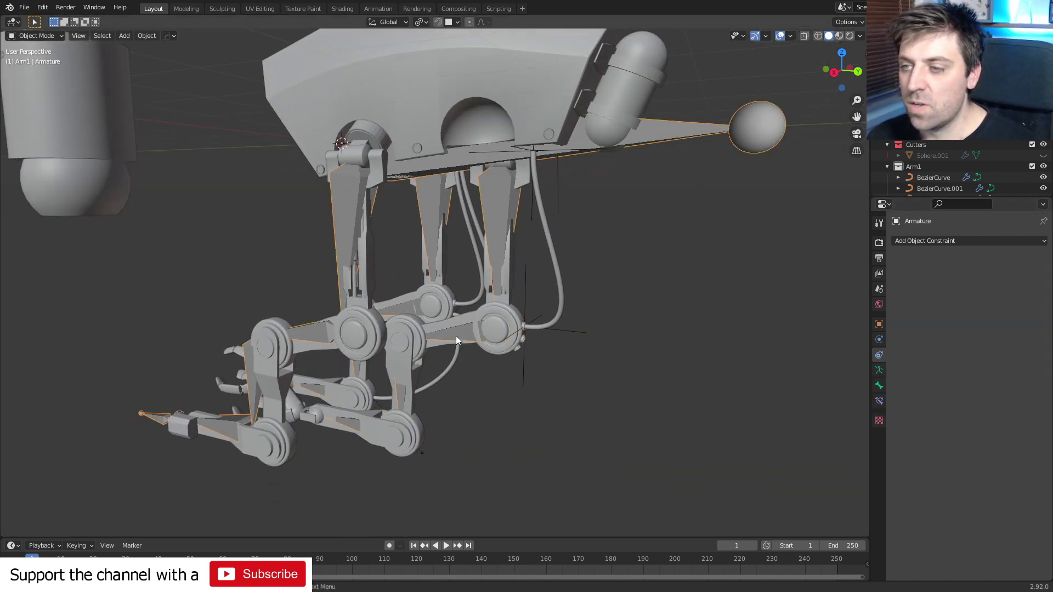
click(41, 36)
click(30, 73)
middle_drag(256, 219, 422, 463)
click(423, 463)
middle_drag(537, 451, 509, 414)
key(g)
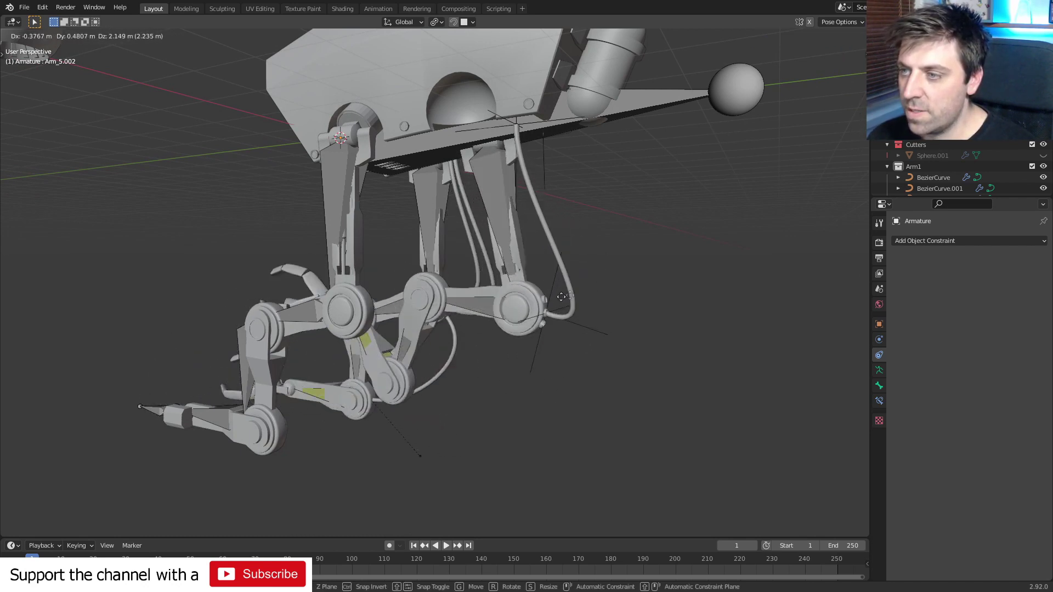
click(587, 320)
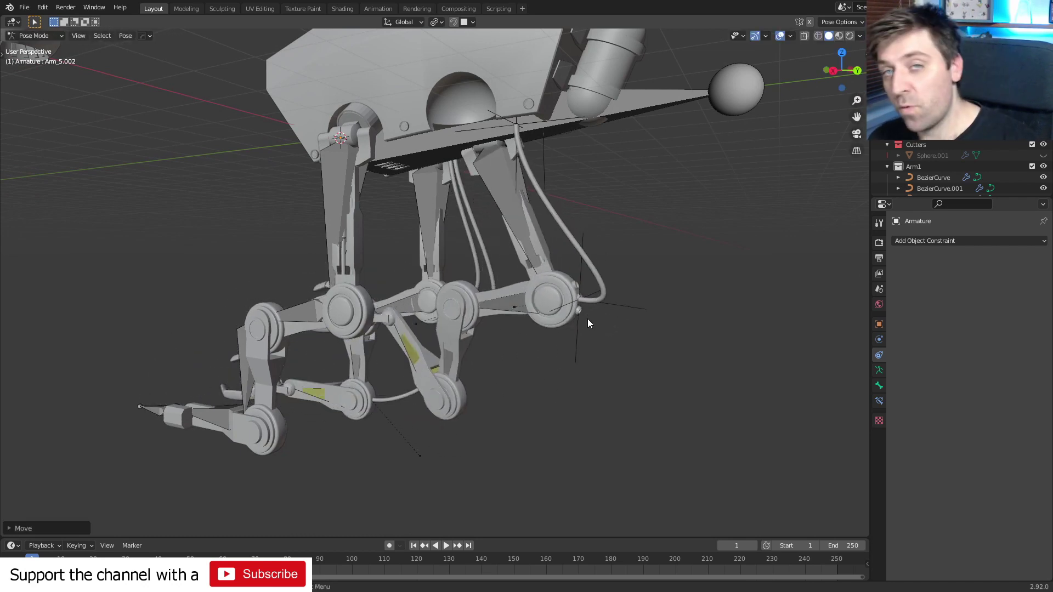
scroll(587, 318, up, 1)
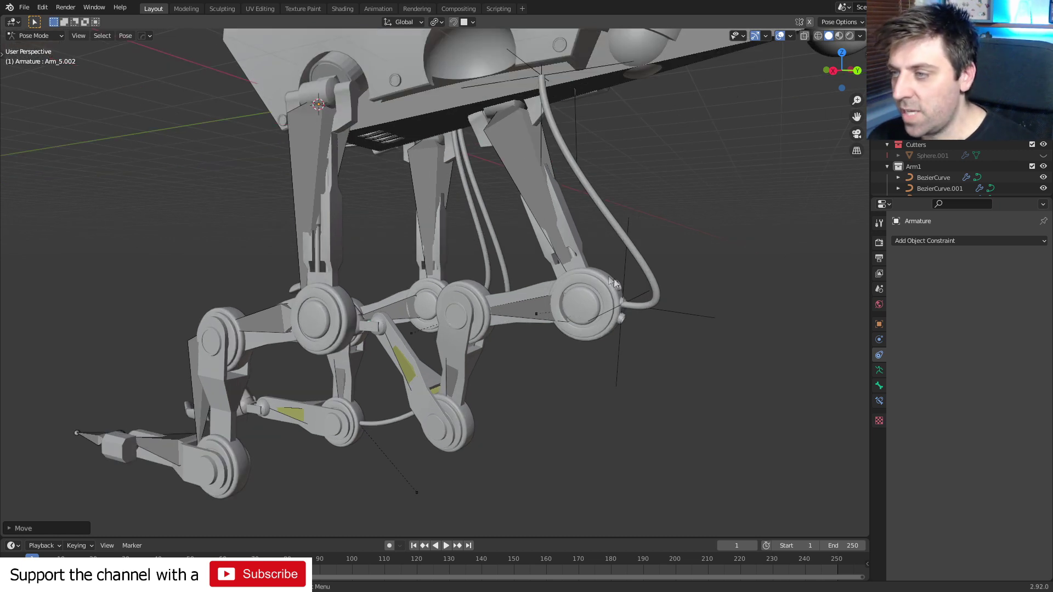
Step: Return the Arm_5.002 control bone to its original pose and switch the armature back to Object Mode
key(g)
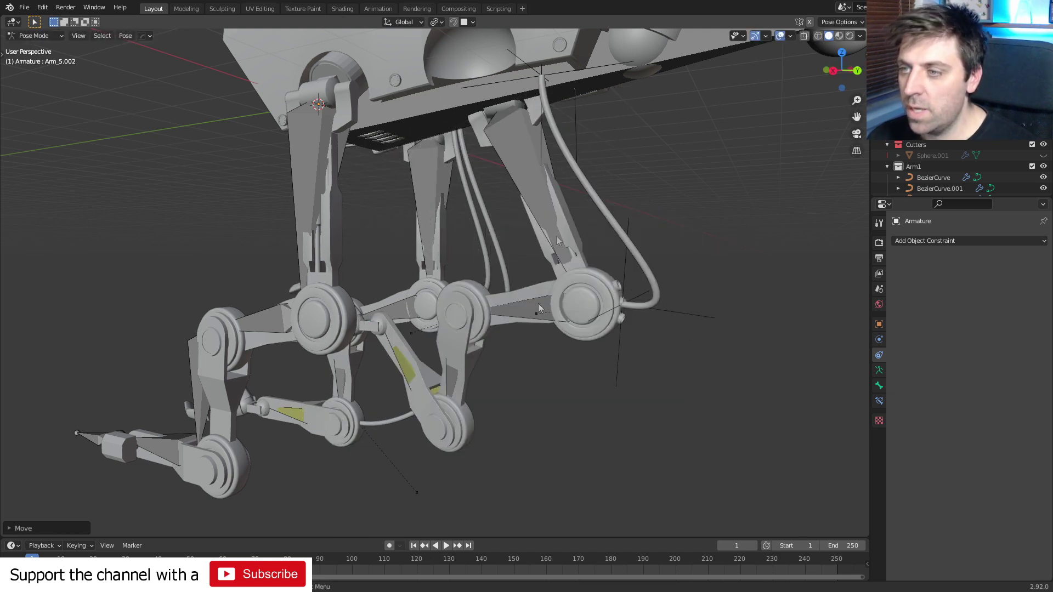
click(555, 360)
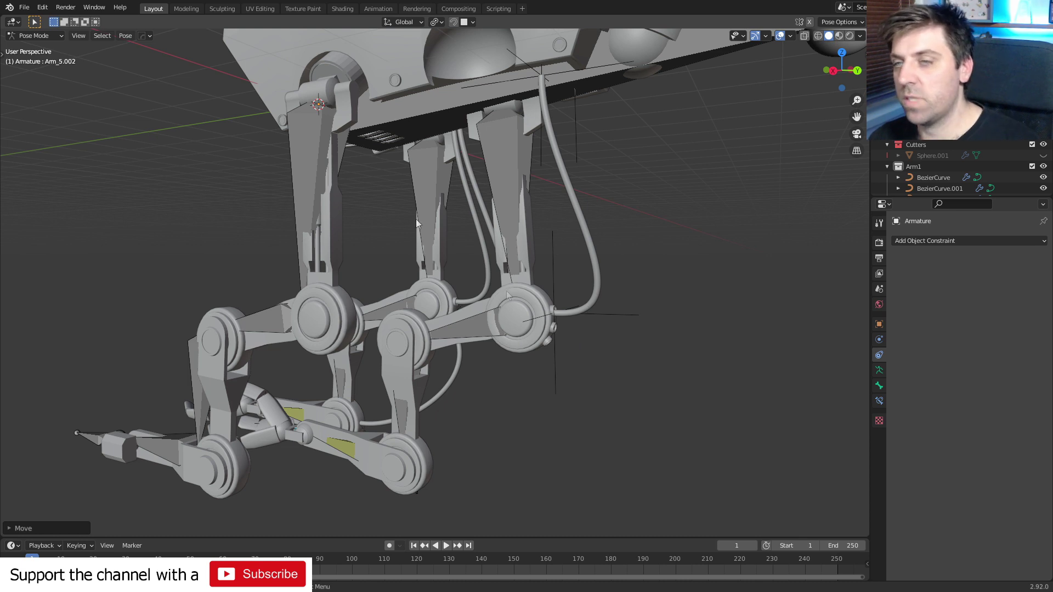
click(38, 36)
click(32, 49)
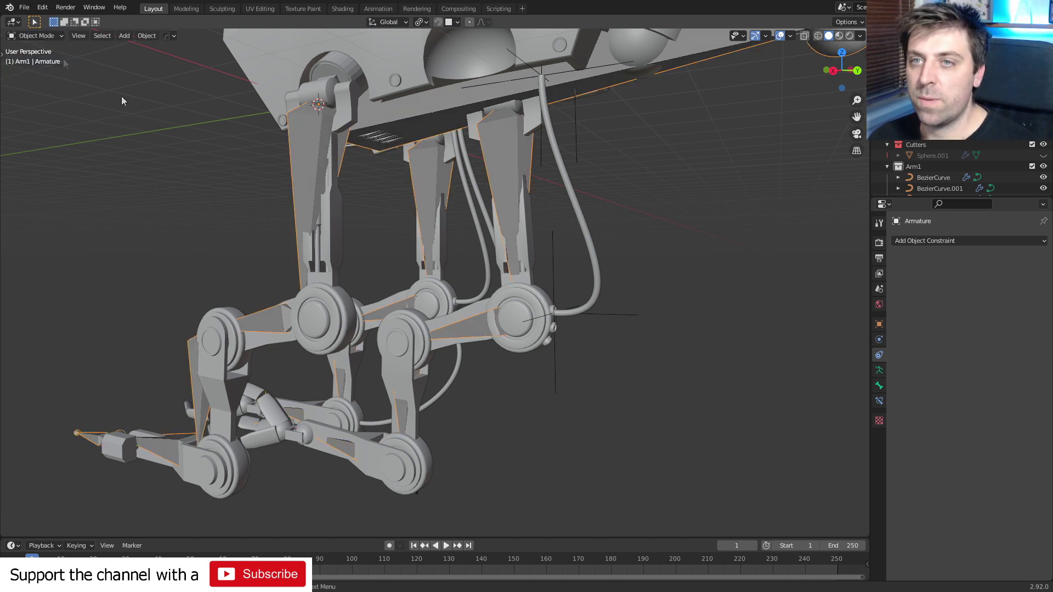
Step: Edit the front arm mesh and select the whole elbow joint beside the cable, including its connector studs and all linked geometry
click(535, 331)
key(Tab)
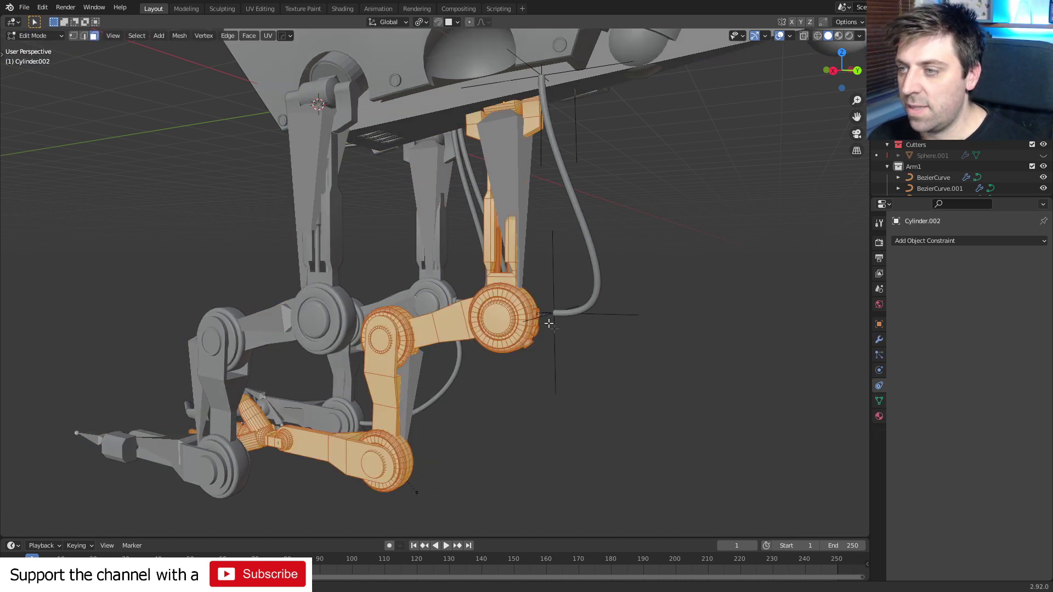
scroll(550, 326, up, 3)
key(alt+a)
shift+middle_drag(546, 342, 516, 326)
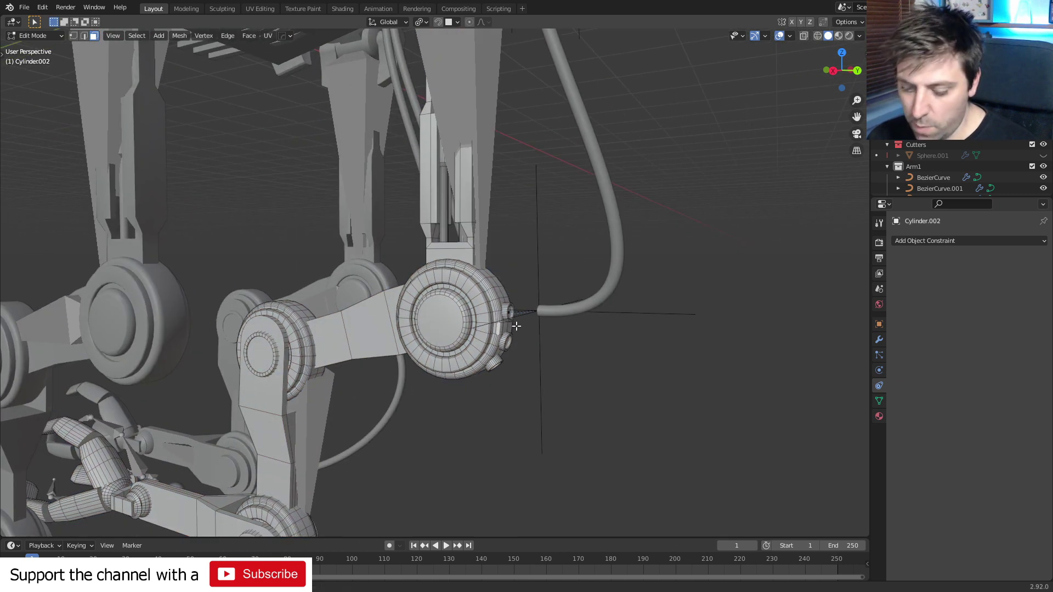
key(c)
drag(517, 312, 485, 370)
right_click(486, 371)
key(ctrl+l)
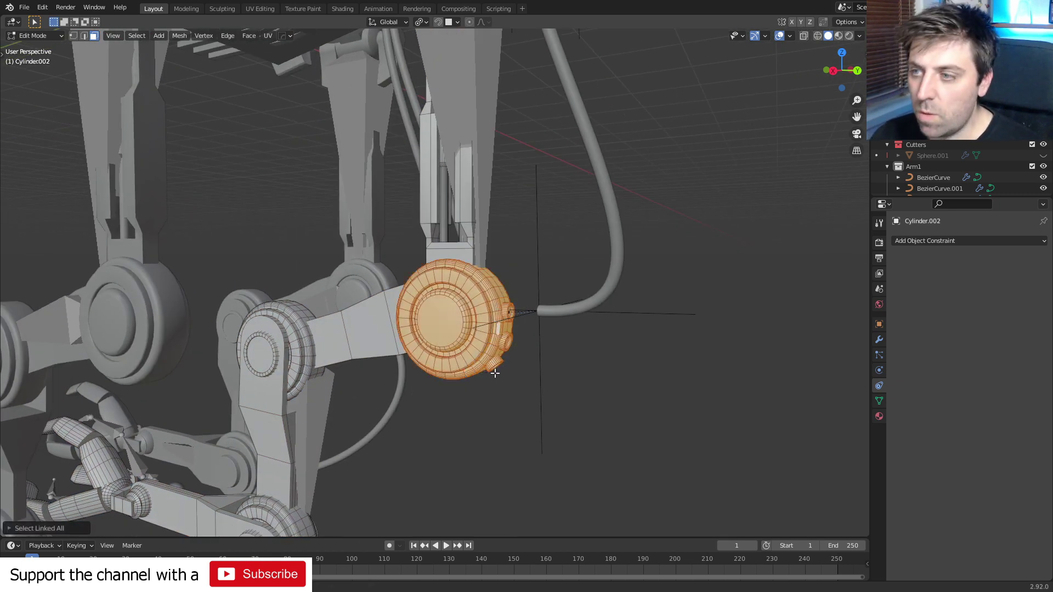
Step: Remove the selected joint geometry from all vertex groups
click(880, 401)
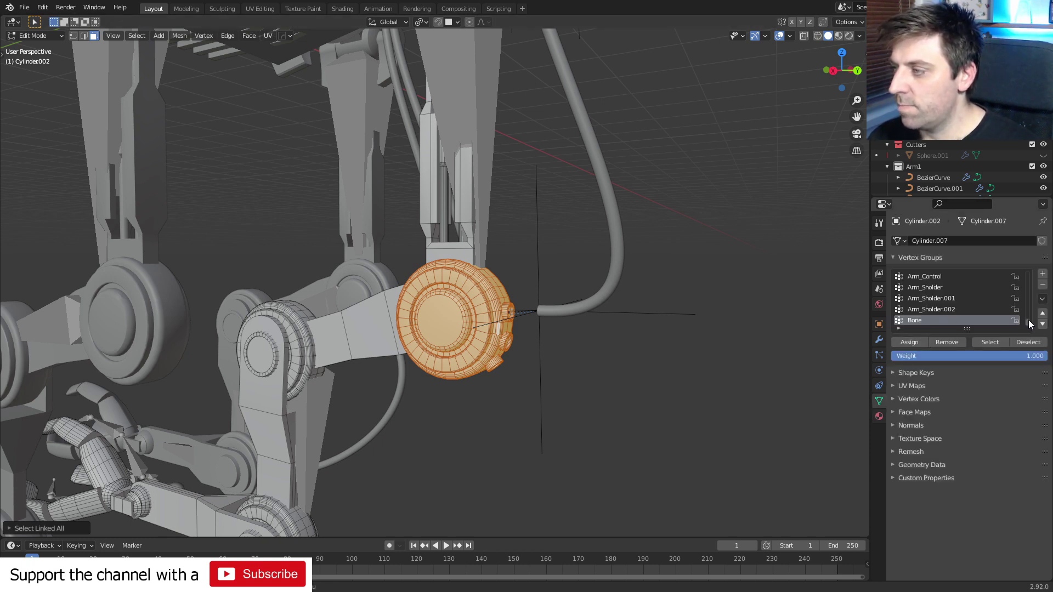
click(1042, 299)
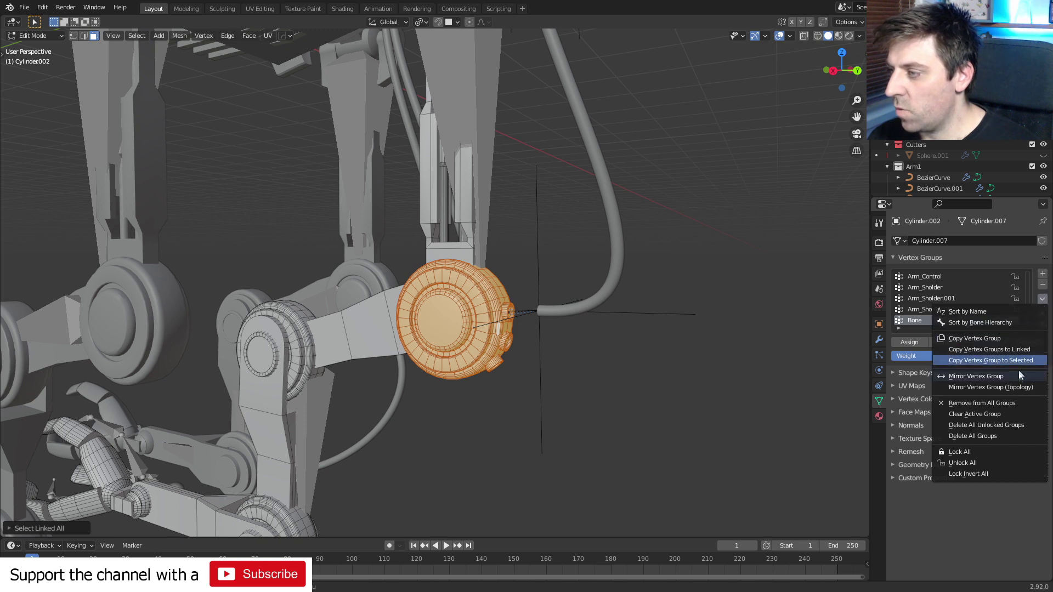
click(1016, 403)
Step: Assign the selected joint geometry to the Arm_2.002 vertex group with weight 1.000 and return to Object Mode
scroll(956, 306, up, 3)
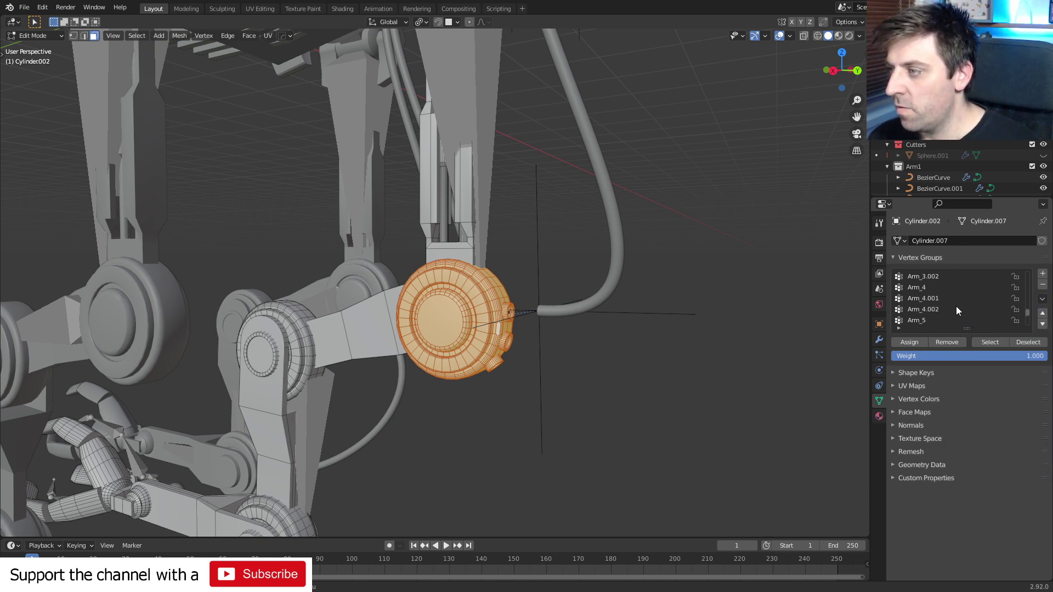
scroll(956, 306, up, 5)
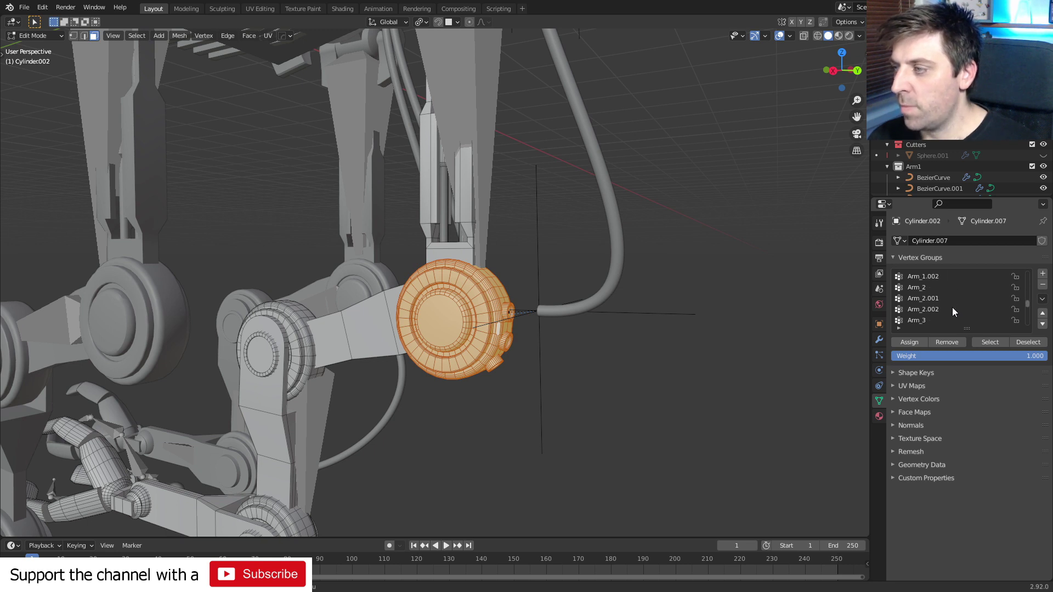
click(953, 309)
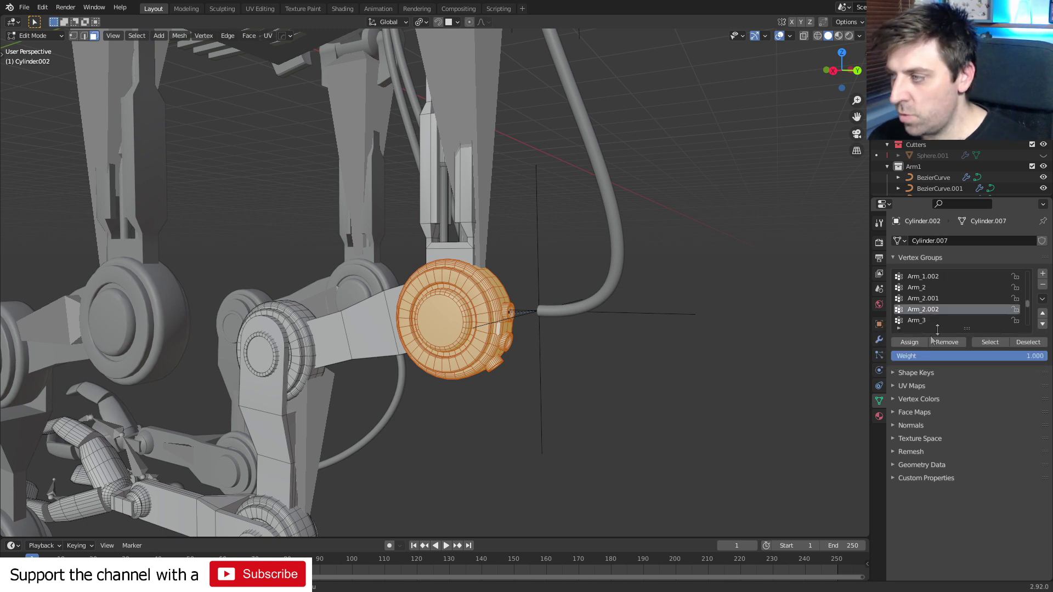
click(911, 341)
click(47, 34)
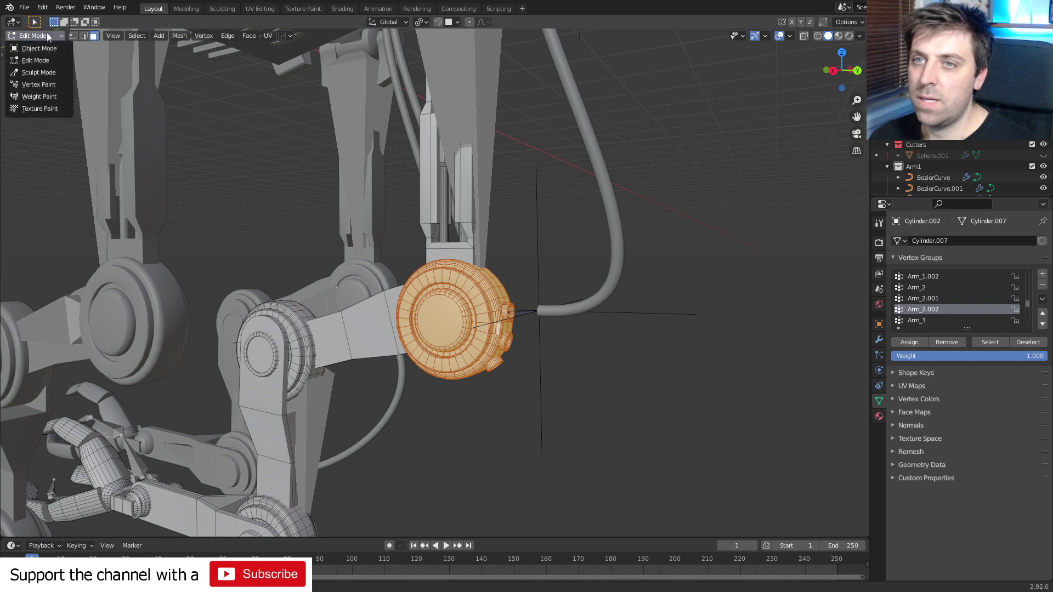
click(48, 48)
Step: Test the joint and cable by moving the Arm_5.002 bone in Pose Mode, cancel the move and return to Object Mode
scroll(361, 420, down, 4)
middle_drag(361, 420, 302, 435)
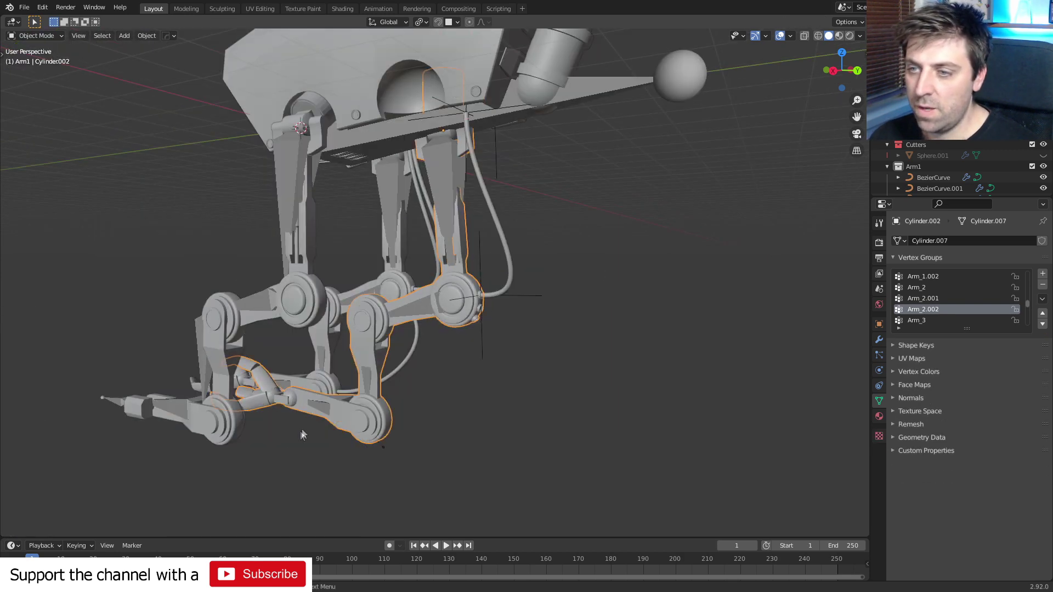
click(404, 318)
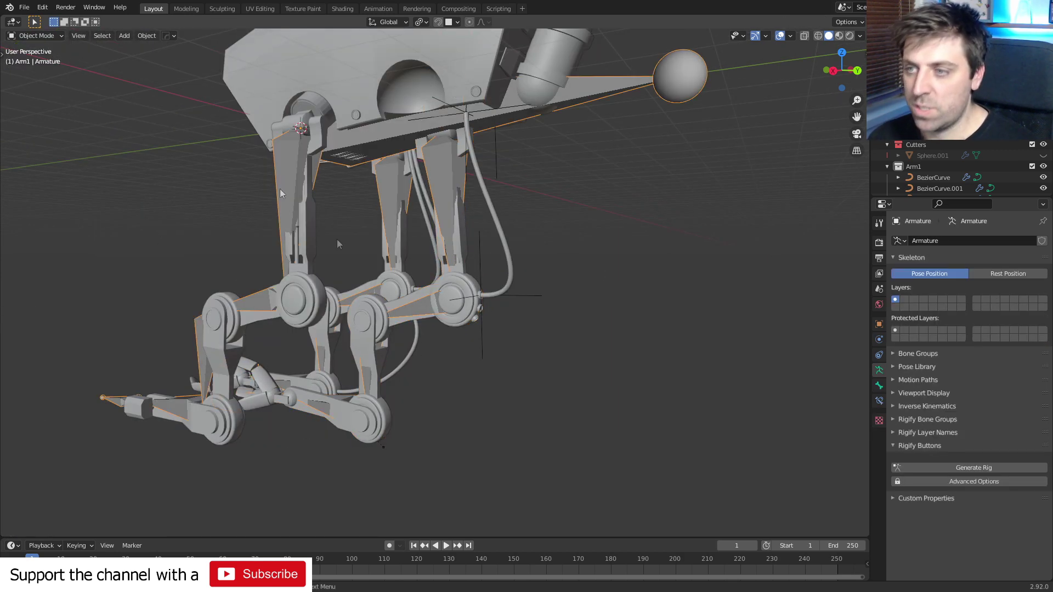
click(36, 35)
click(33, 75)
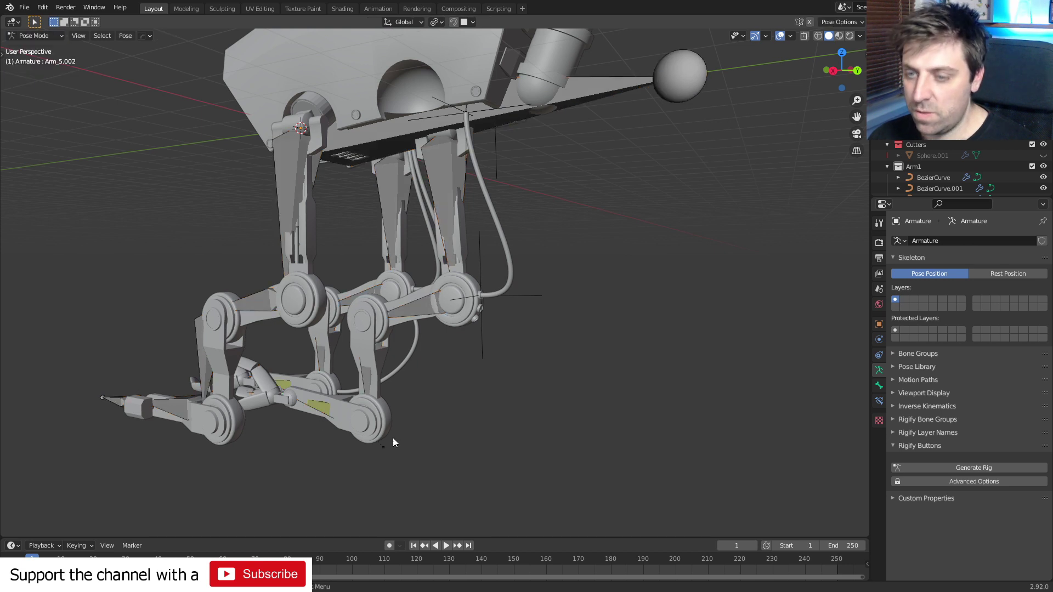
key(g)
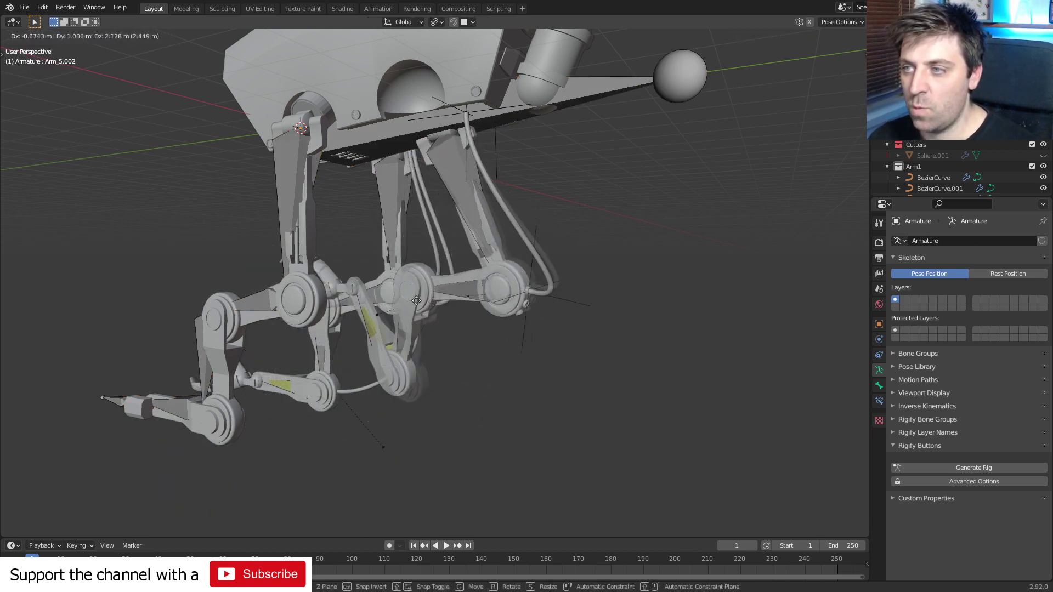
right_click(351, 382)
click(45, 37)
click(47, 48)
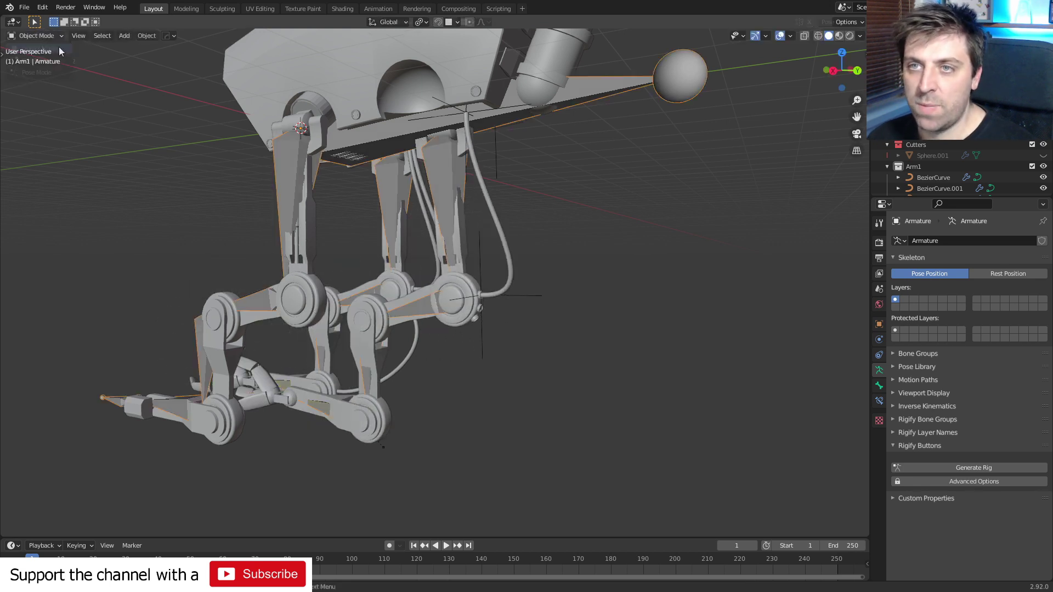
Step: Add a Child Of constraint targeting Armature to the hook empty at the cable's upper end
click(508, 108)
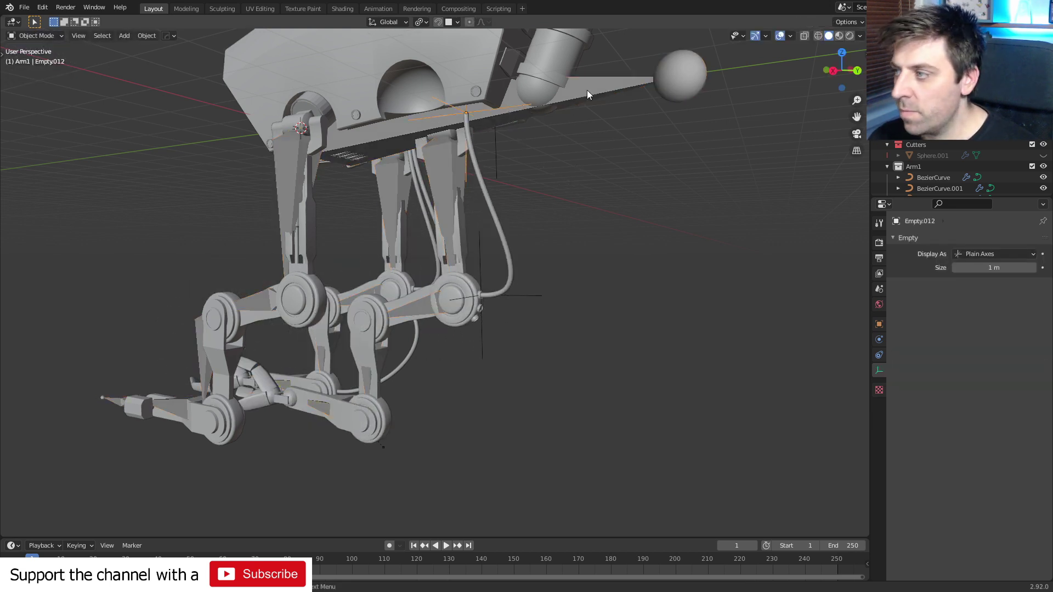
click(880, 354)
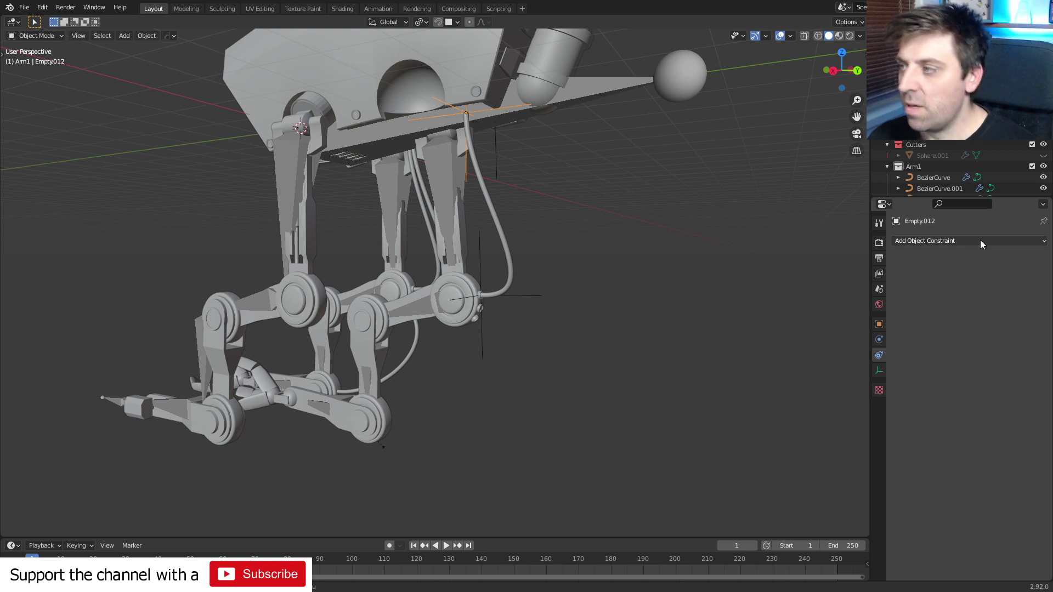
click(979, 240)
click(1018, 295)
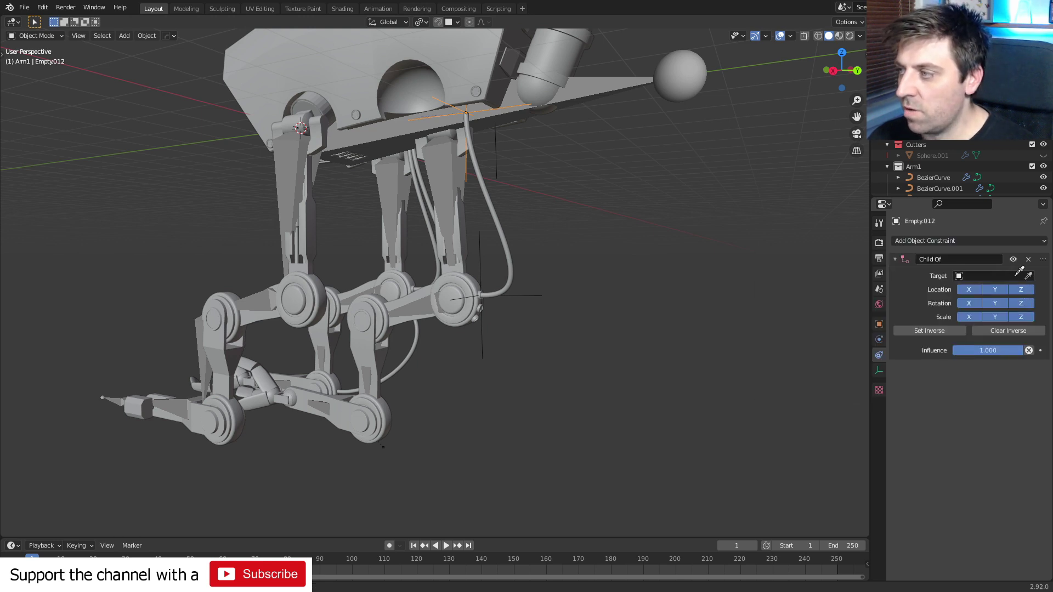
click(999, 276)
click(976, 291)
Step: Set the upper empty's Child Of constraint bone to Bone
click(996, 289)
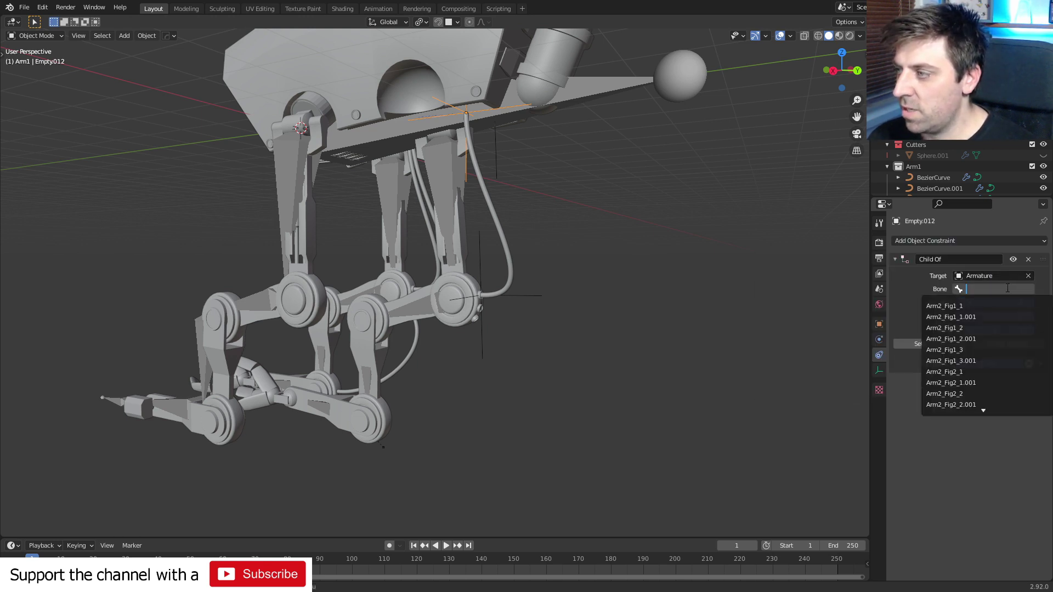
scroll(976, 362, down, 20)
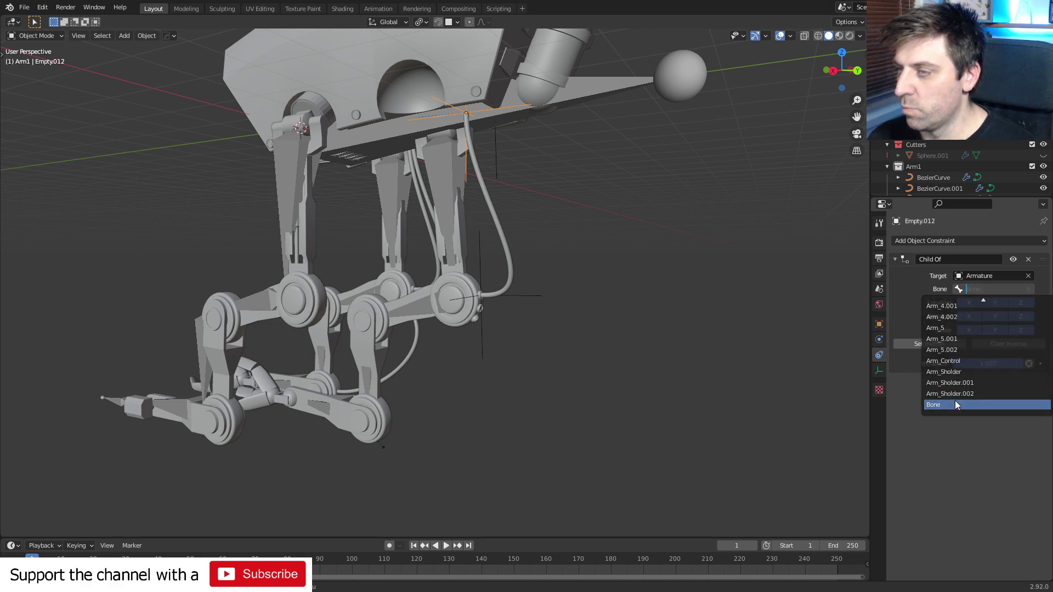
click(957, 405)
Step: Move the whole armature to test how the cable's hooked ends follow, and put it back in its original place
click(598, 85)
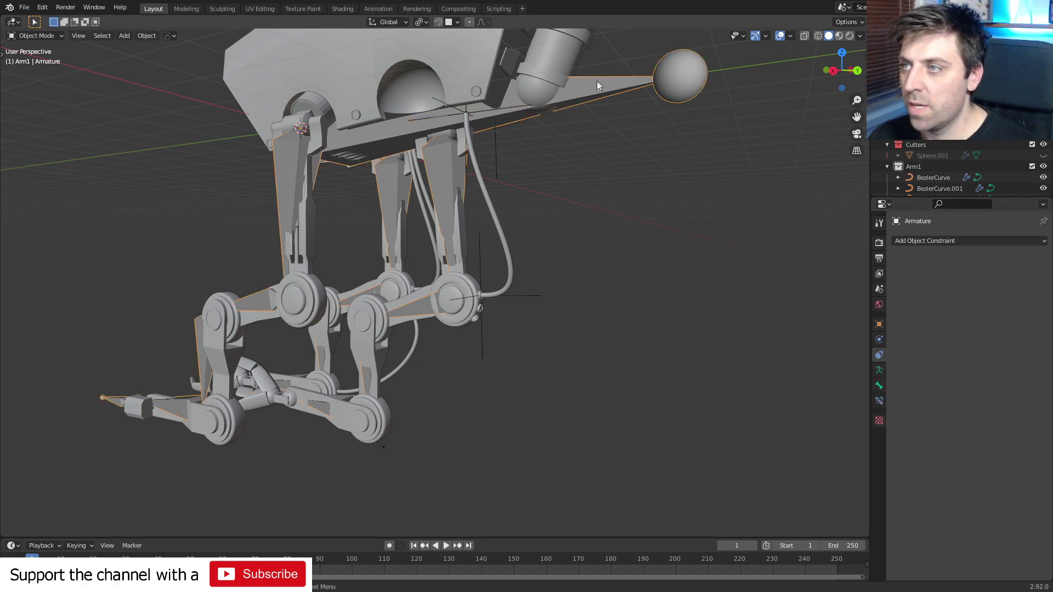
key(g)
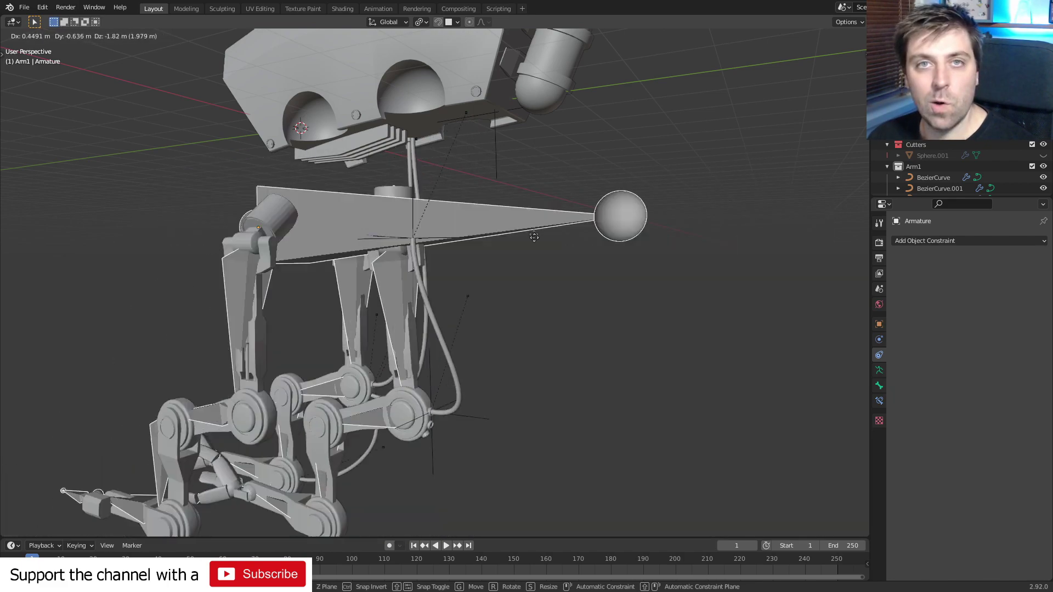
click(538, 206)
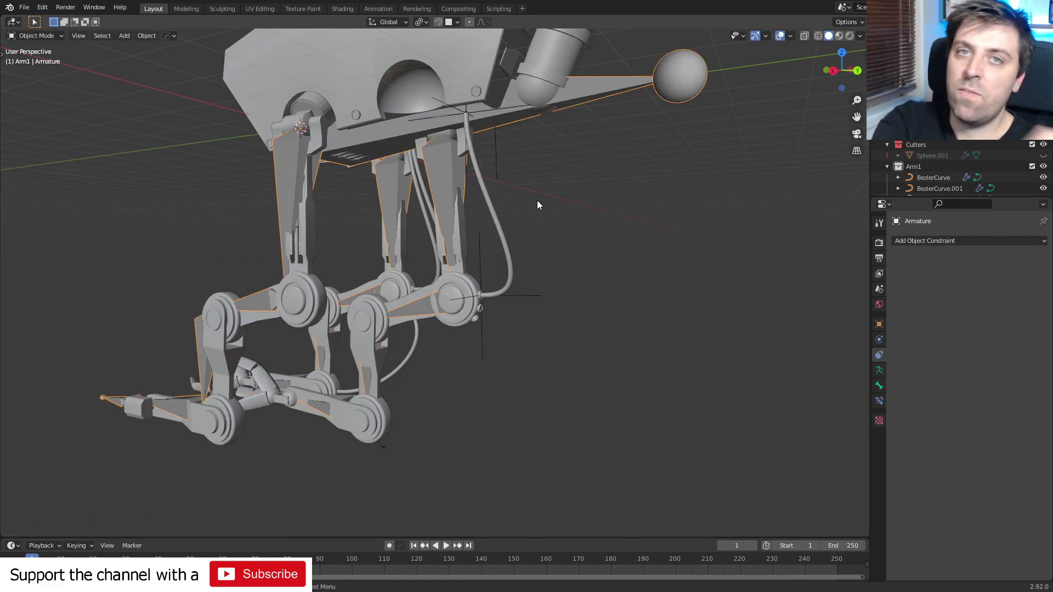